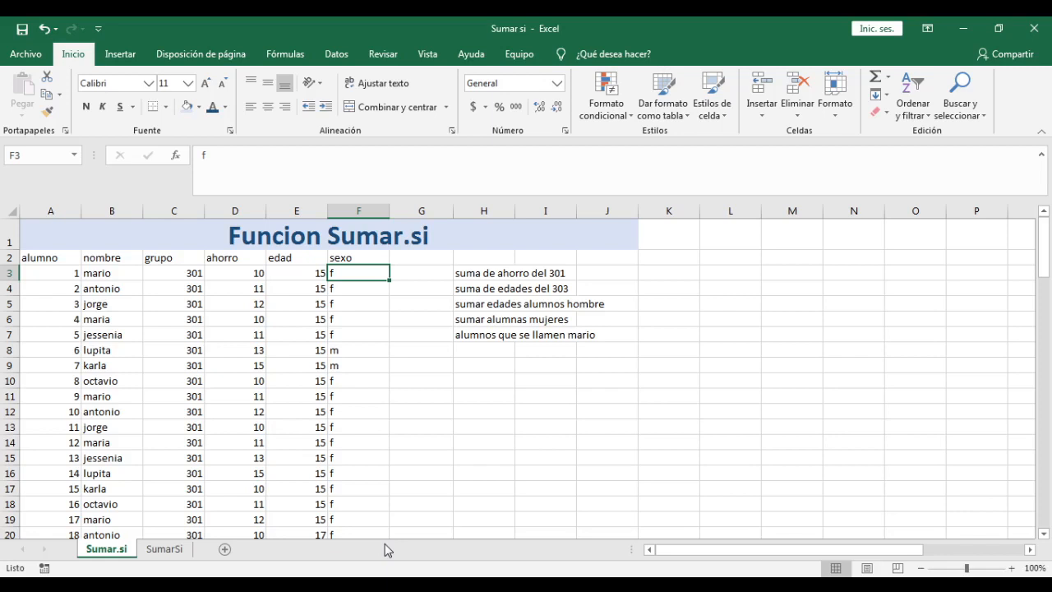
Review the first student record from the alumno to the sexo column and the first task label in H3.
{"action": "key", "text": "Left"}
{"action": "key", "text": "Left"}
{"action": "key", "text": "Left"}
{"action": "key", "text": "Left"}
{"action": "key", "text": "Left"}
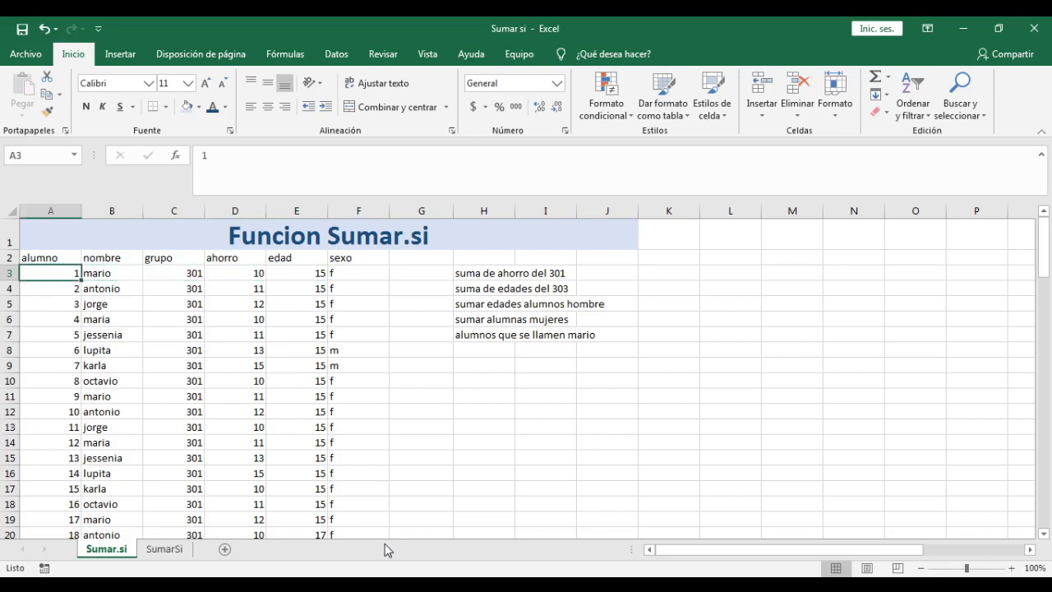
{"action": "key", "text": "Right"}
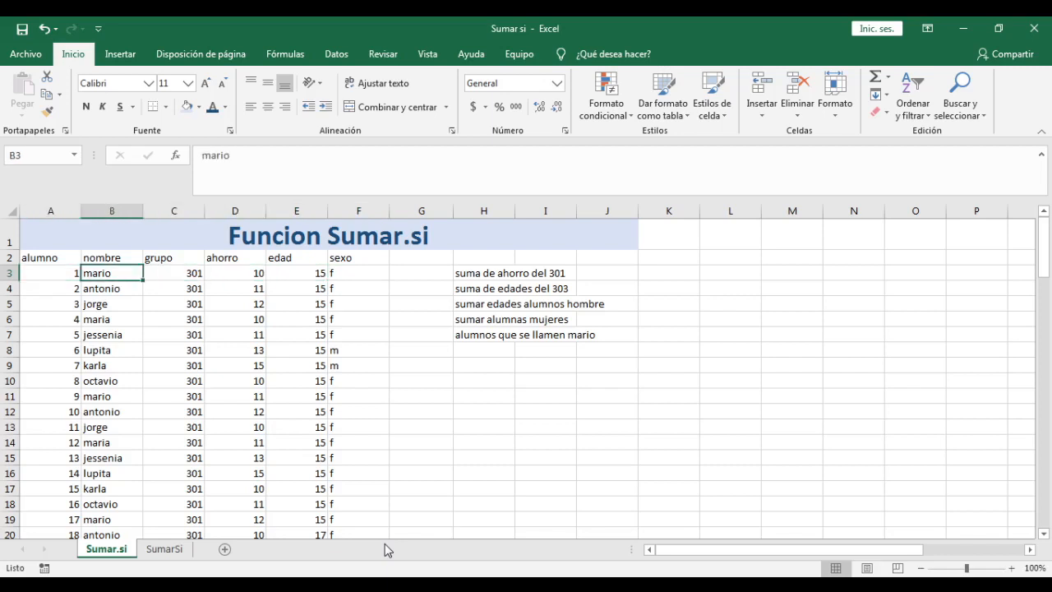
{"action": "key", "text": "Right"}
{"action": "key", "text": "Right"}
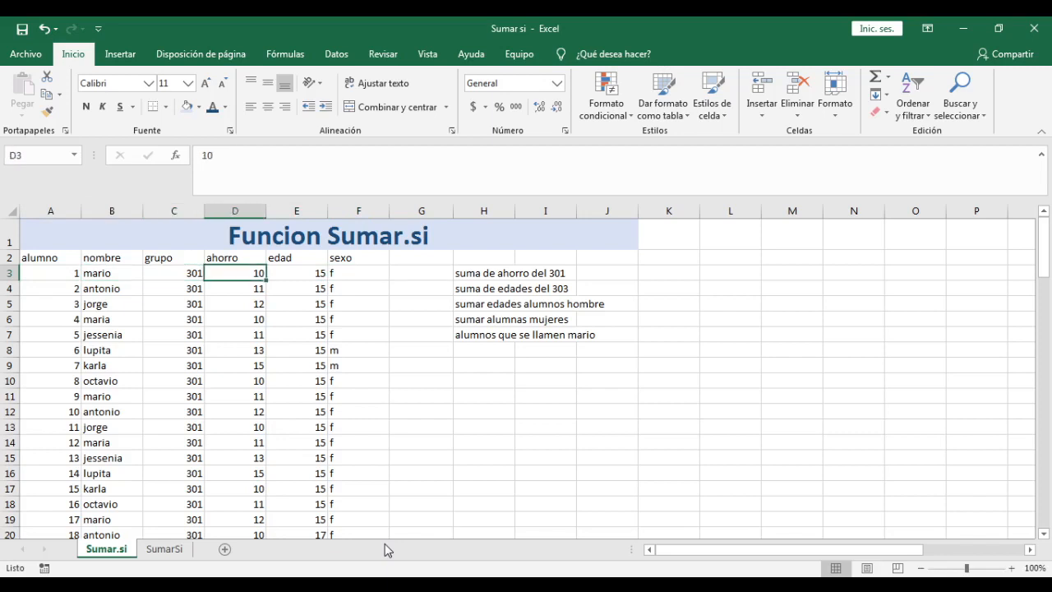
{"action": "key", "text": "Right"}
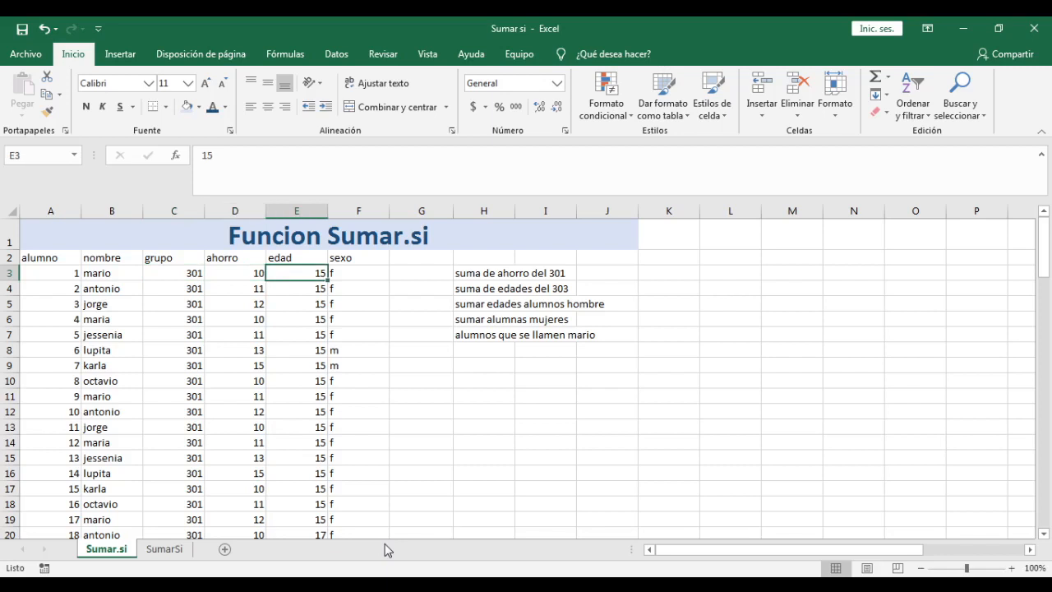
{"action": "key", "text": "Right"}
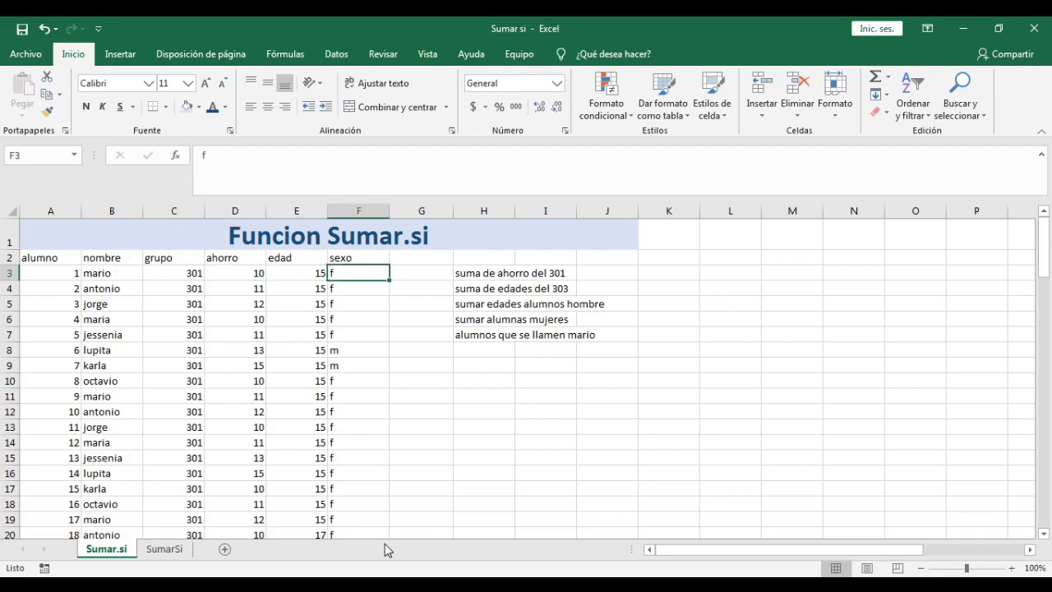
{"action": "key", "text": "Right"}
{"action": "key", "text": "Right"}
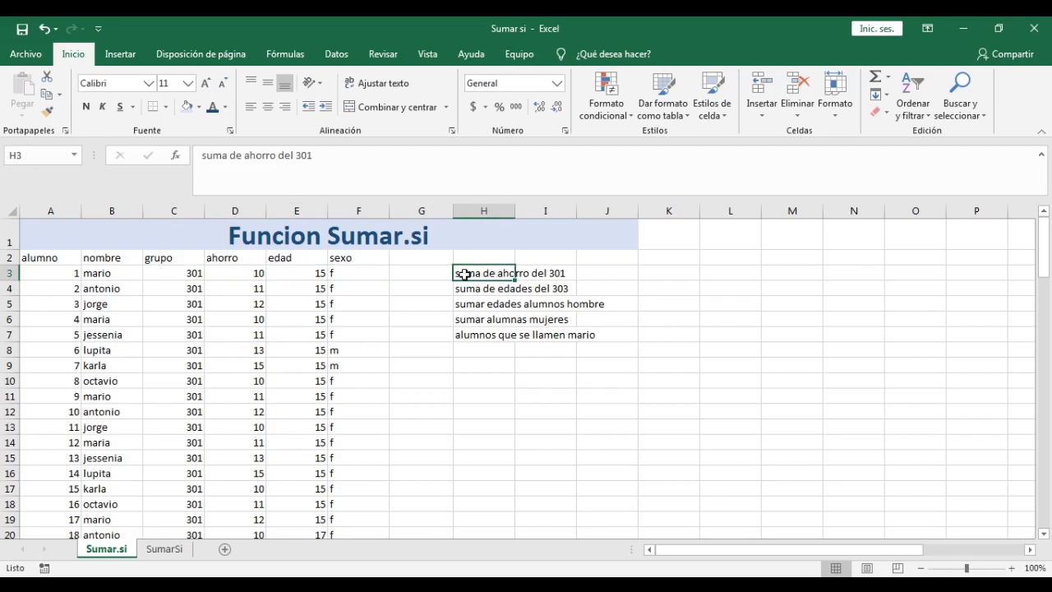
Start a SUMAR.SI formula in G3 with the grupo values C3:C102 as the criteria range.
{"action": "left_click", "coordinate": [431, 272]}
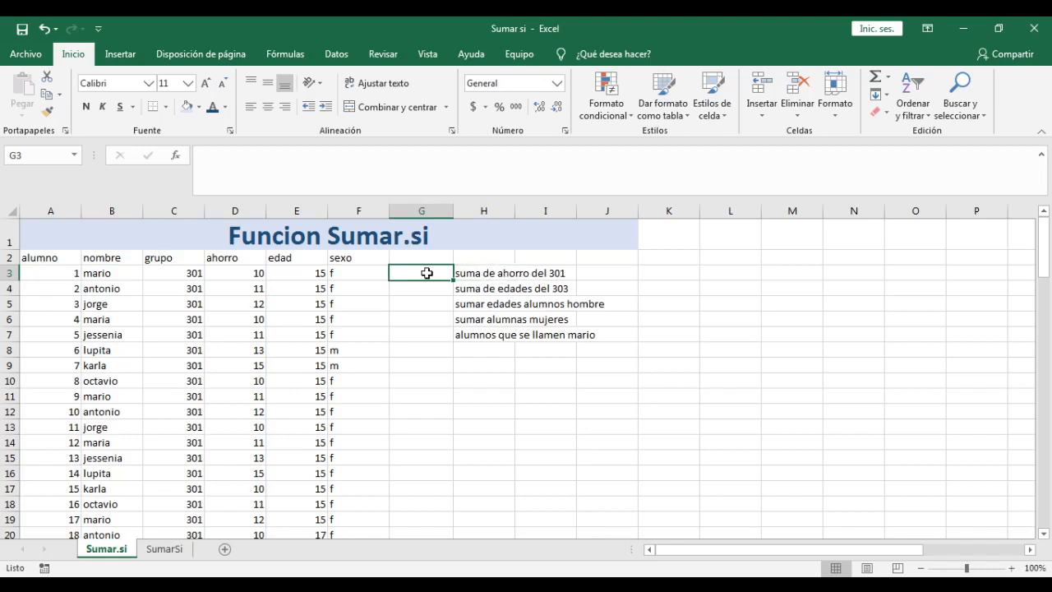
{"action": "type", "text": "="}
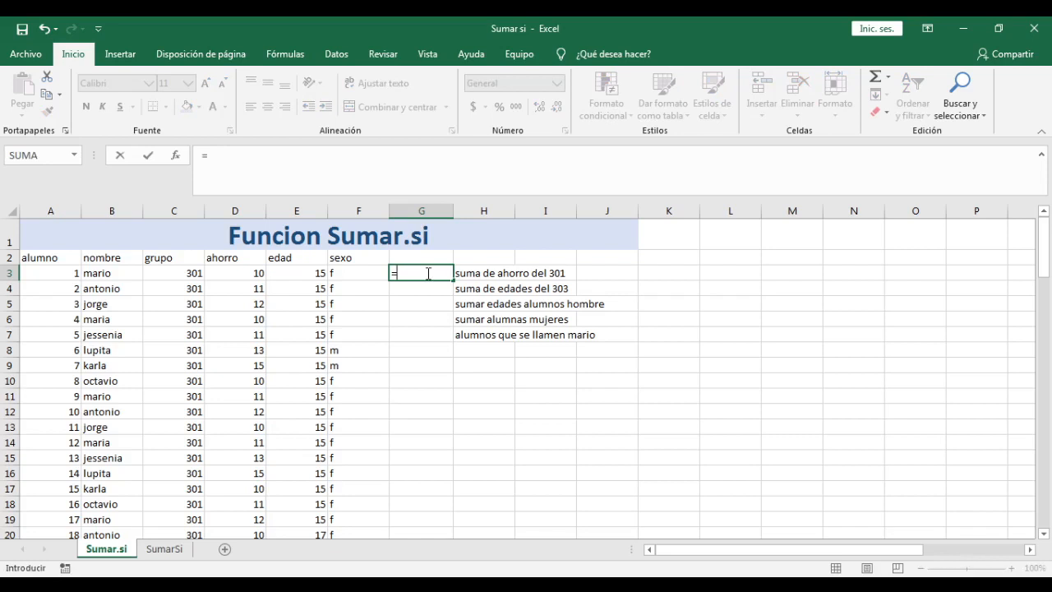
{"action": "type", "text": "sumar.si"}
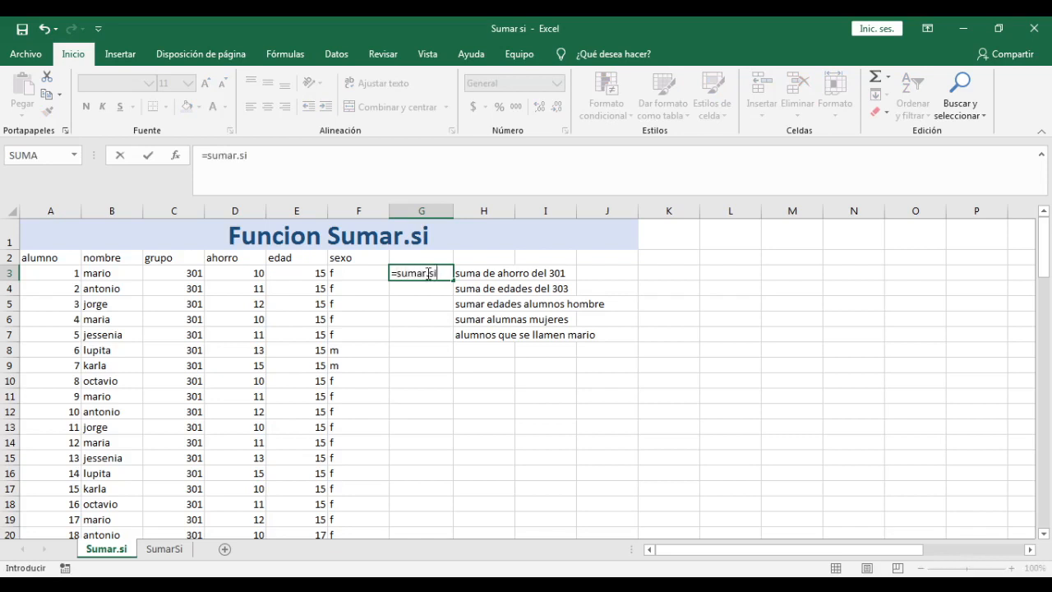
{"action": "key", "text": "Tab"}
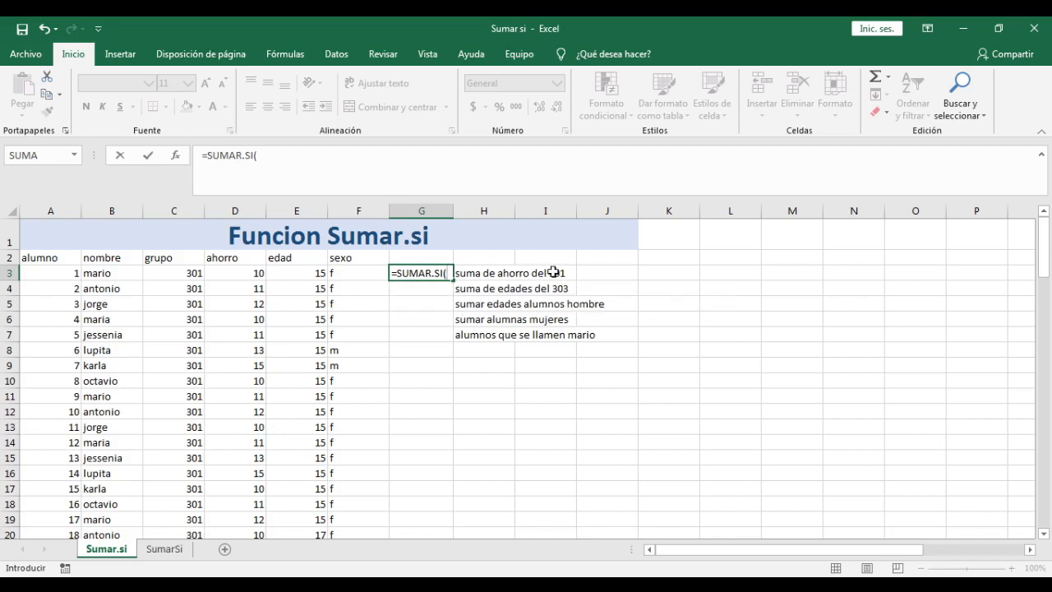
{"action": "left_click", "coordinate": [182, 272]}
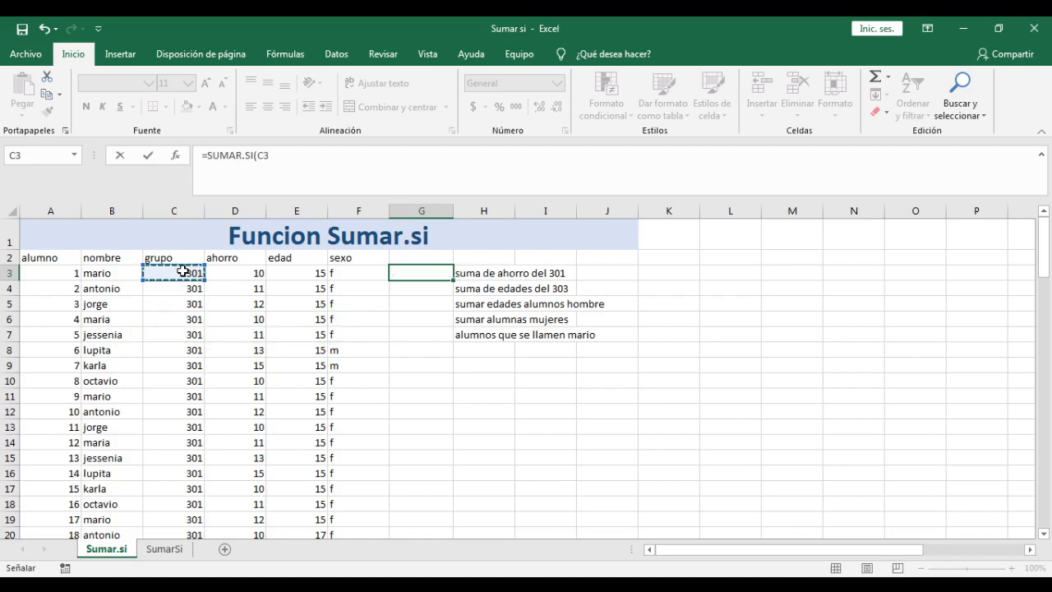
{"action": "key", "text": "ctrl+shift+Down"}
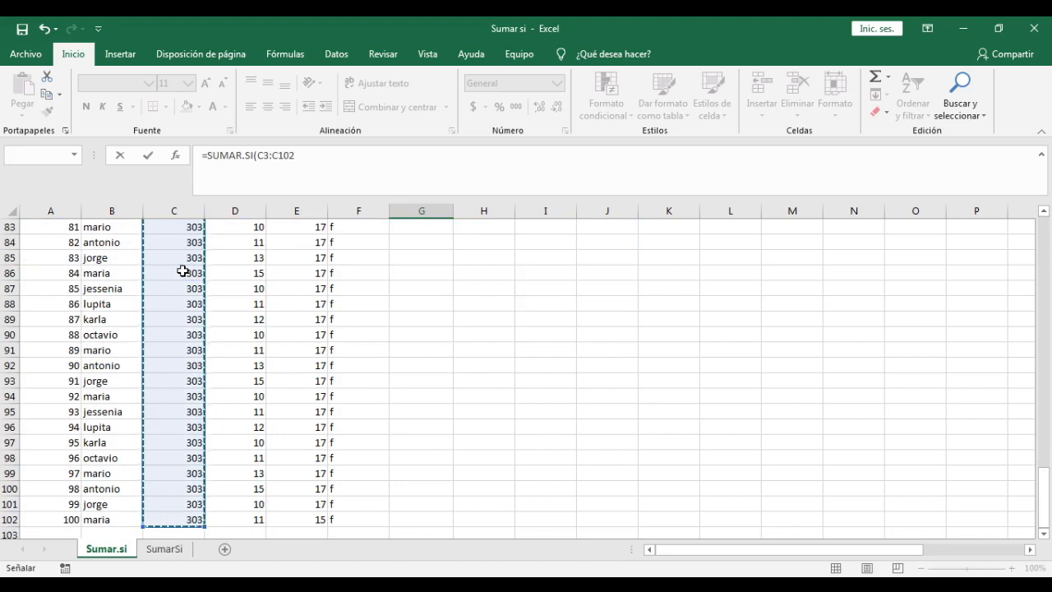
{"action": "left_click_drag", "start_coordinate": [1048, 500], "coordinate": [1046, 238]}
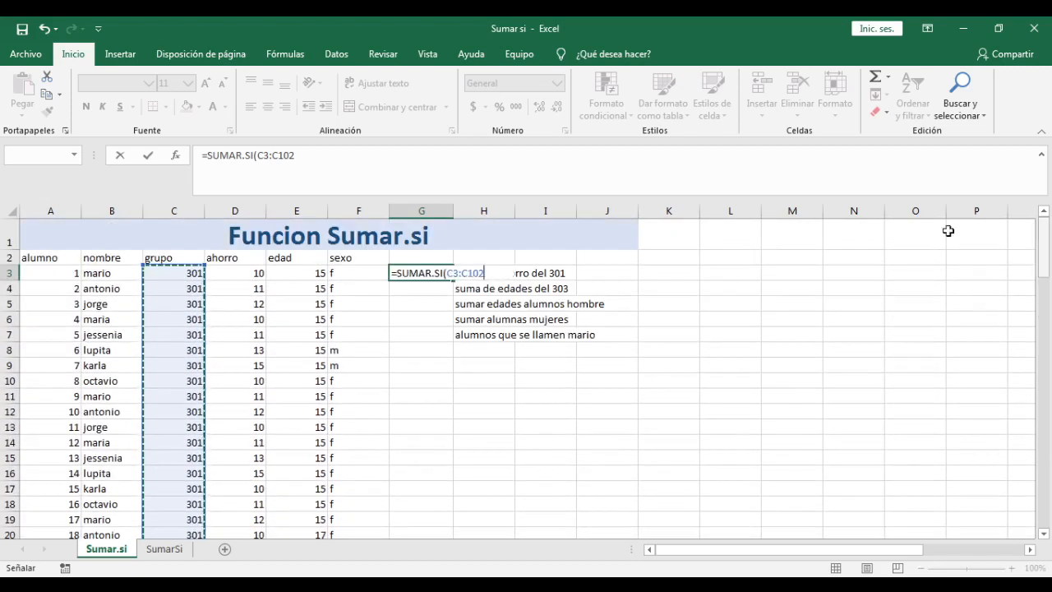
Complete the G3 formula with the criterion "301" and the ahorro values D3:D102 as the sum range, and enter it.
{"action": "left_click", "coordinate": [310, 155]}
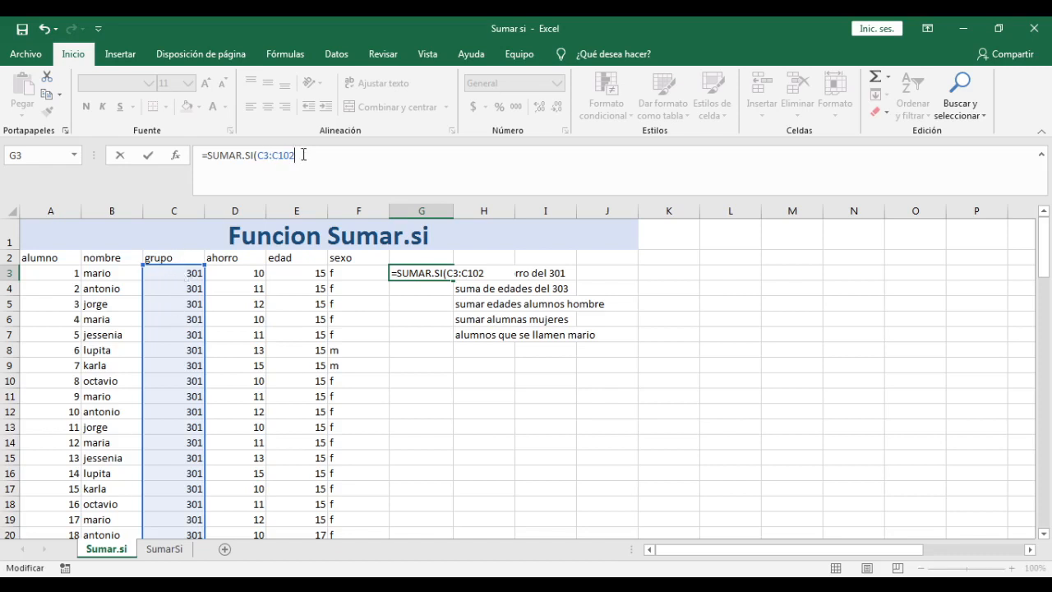
{"action": "type", "text": ",\"301"}
{"action": "type", "text": "\","}
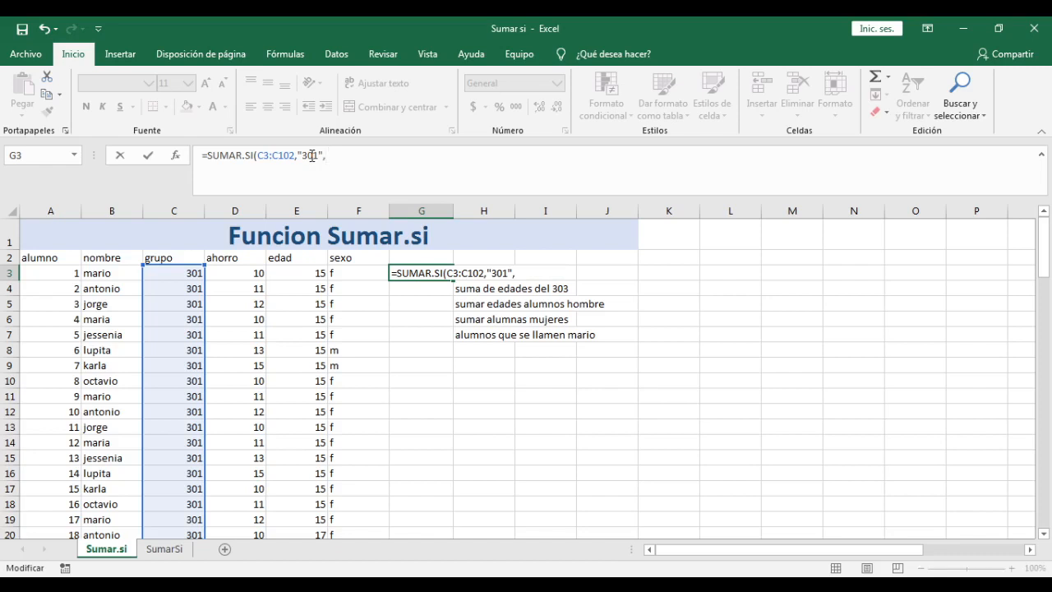
{"action": "left_click", "coordinate": [242, 272]}
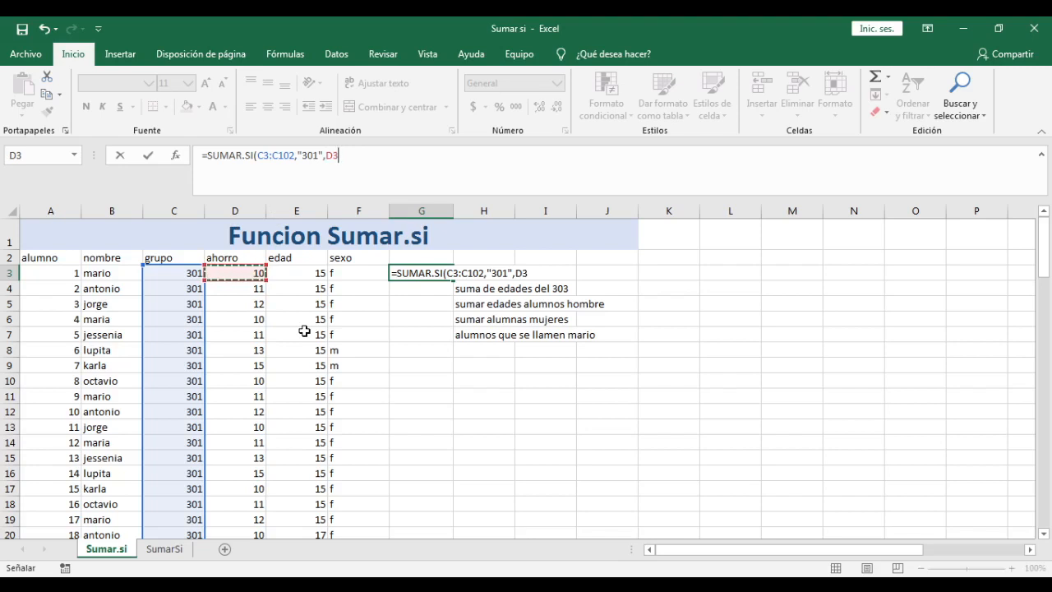
{"action": "key", "text": "ctrl+shift+Down"}
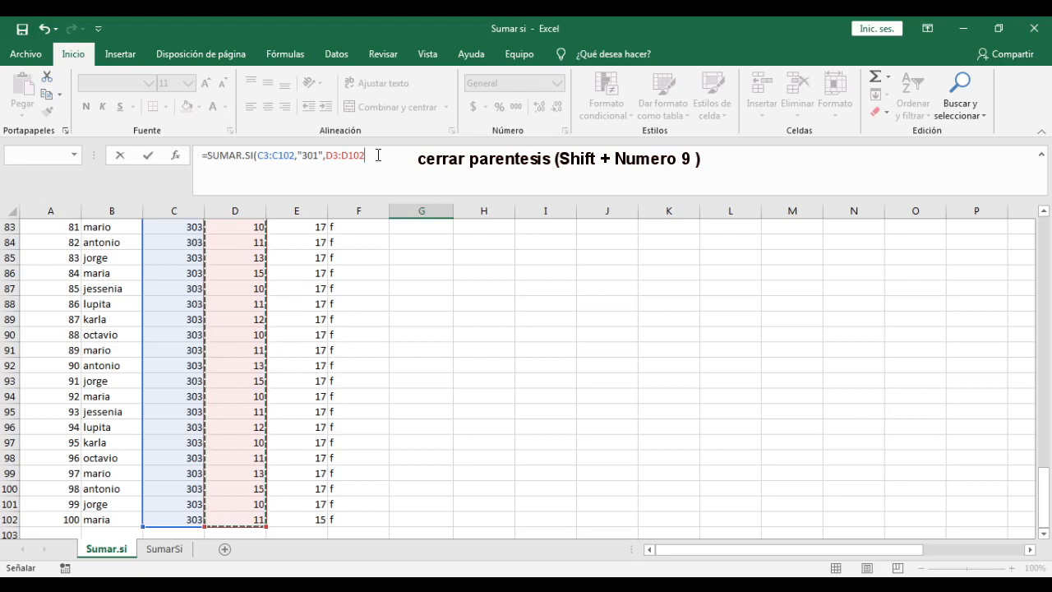
{"action": "type", "text": ")"}
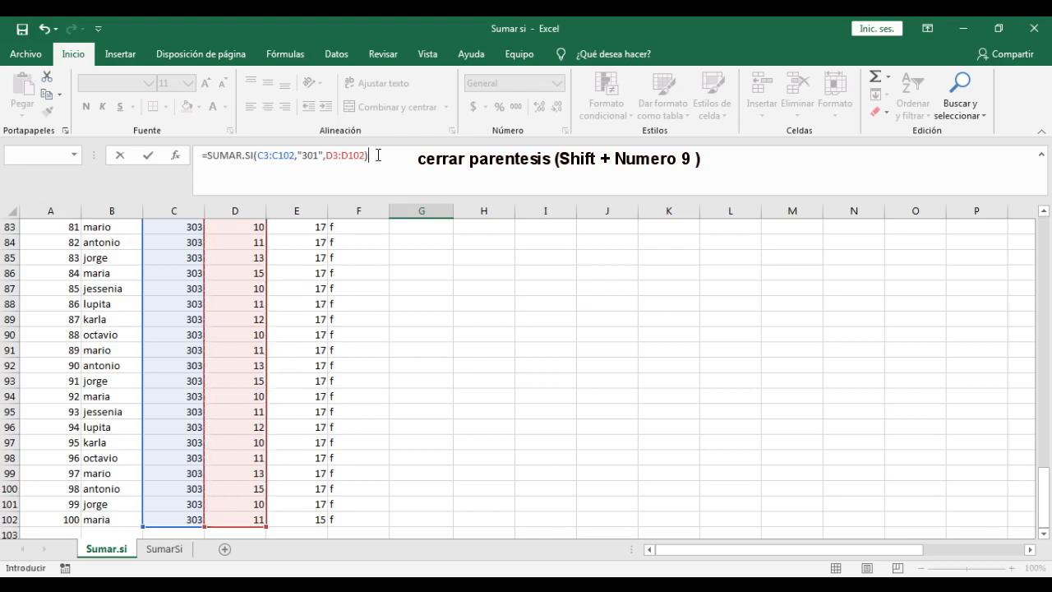
{"action": "key", "text": "Return"}
{"action": "key", "text": "Up"}
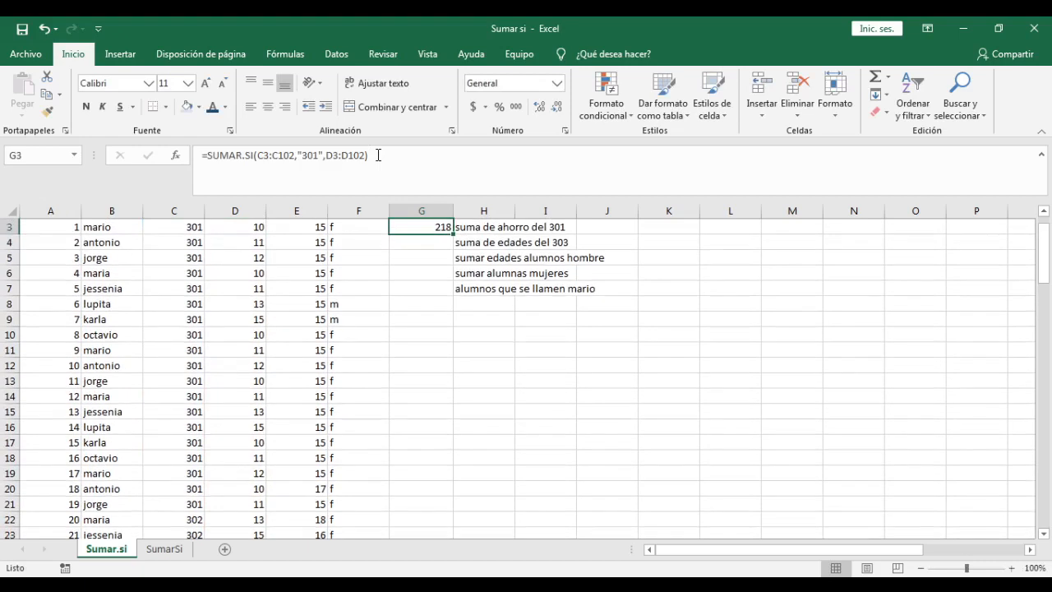
{"action": "key", "text": "Up"}
{"action": "key", "text": "Down"}
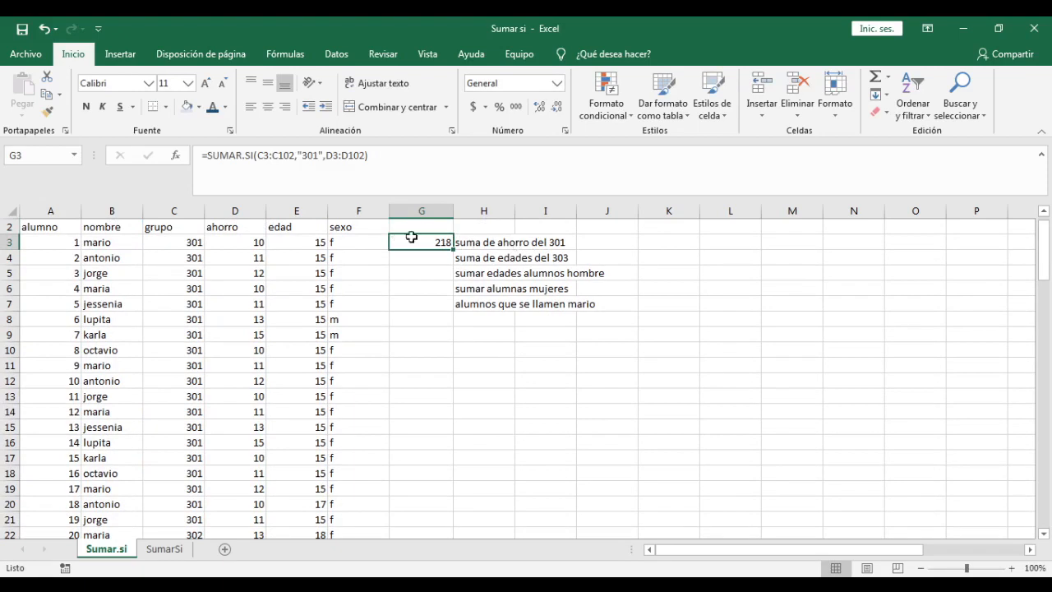
Examine the arguments of the G3 formula and the grupo and ahorro columns it refers to.
{"action": "left_click", "coordinate": [260, 155]}
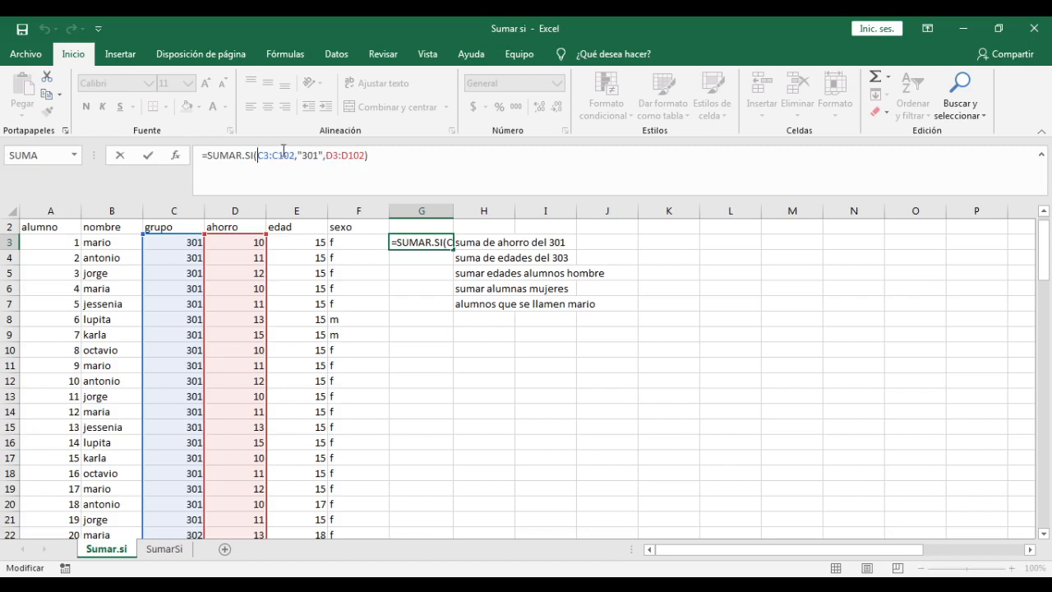
{"action": "key", "text": "Return"}
{"action": "key", "text": "Up"}
{"action": "key", "text": "Left"}
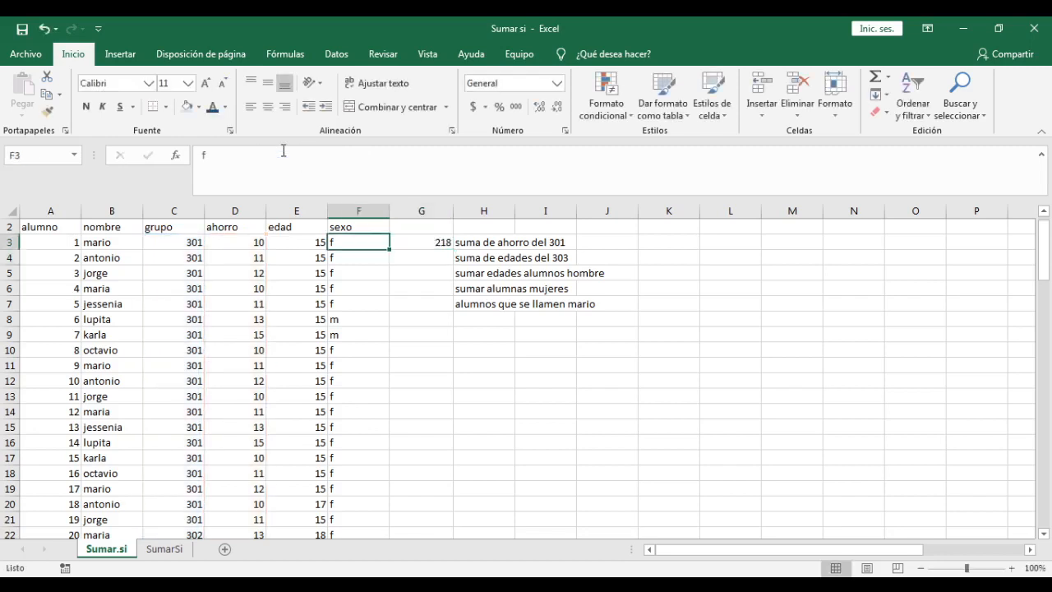
{"action": "key", "text": "Left"}
{"action": "key", "text": "Left"}
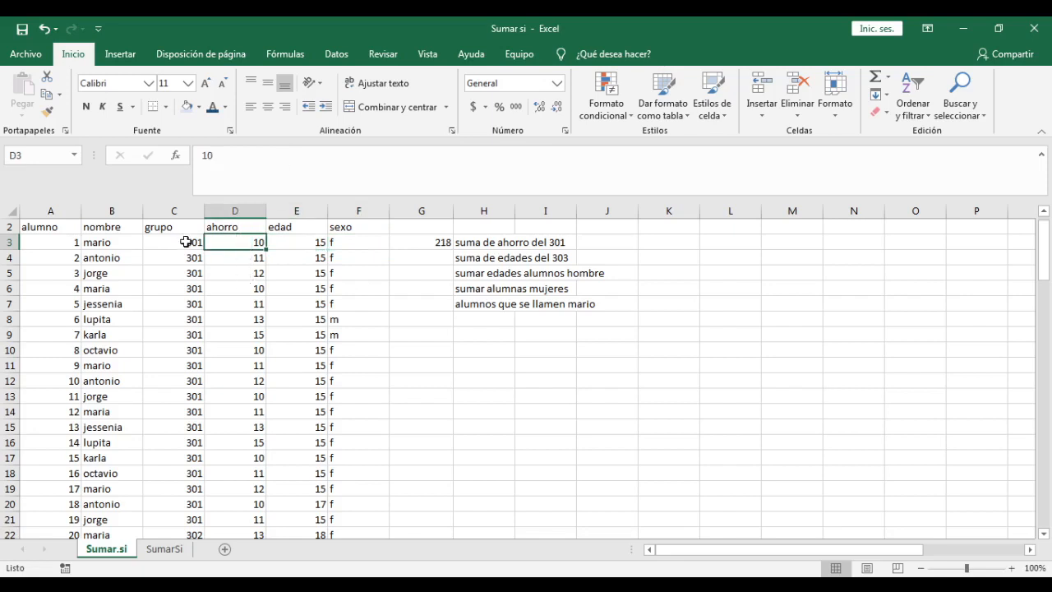
{"action": "left_click", "coordinate": [176, 212]}
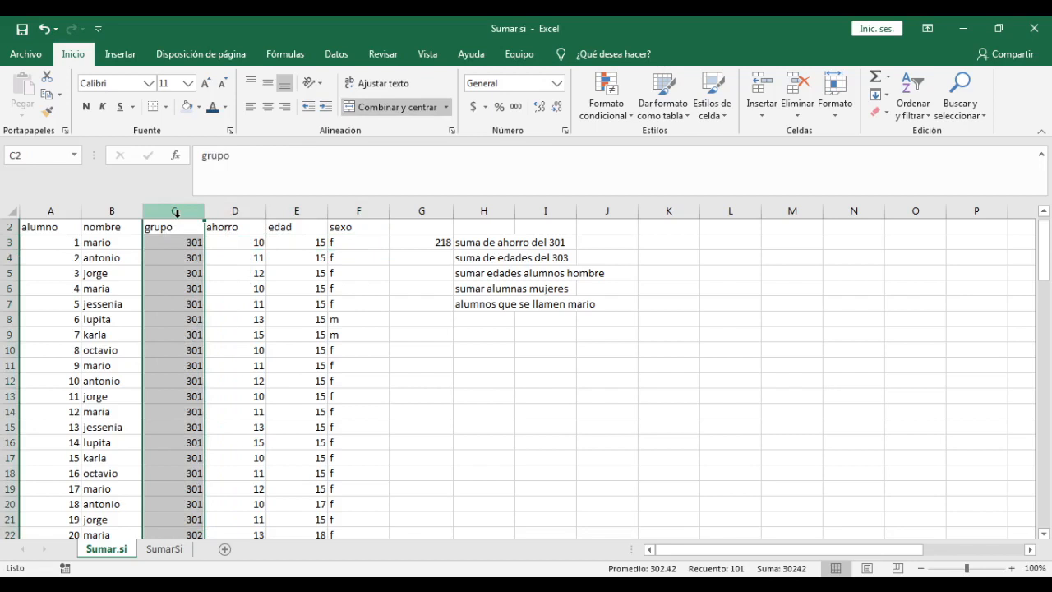
{"action": "left_click", "coordinate": [240, 212]}
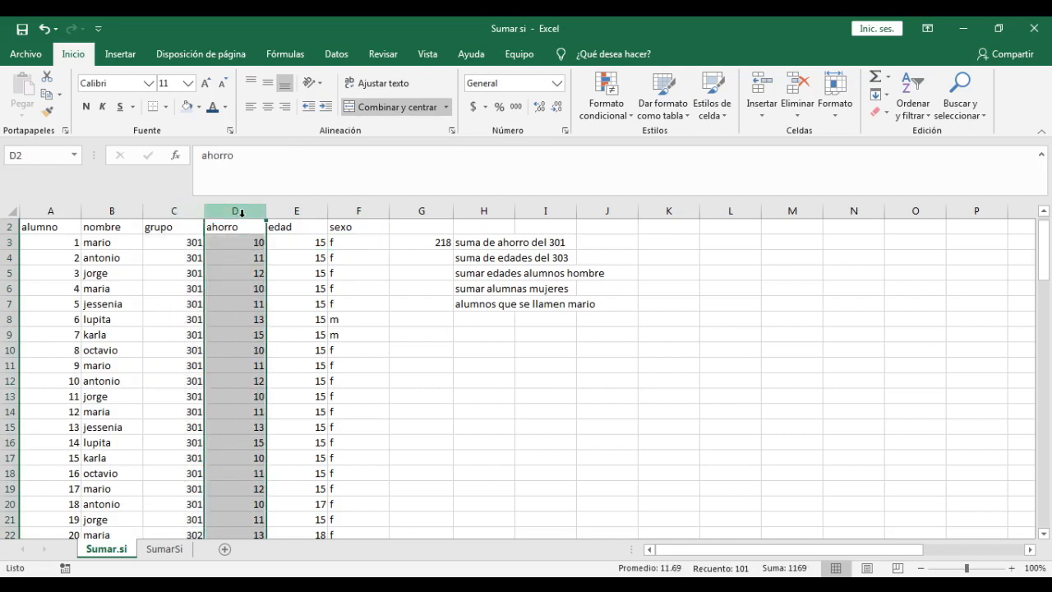
Select the ahorro values of group 301 in D3:D21 to check their sum against the formula in G3.
{"action": "left_click", "coordinate": [240, 240]}
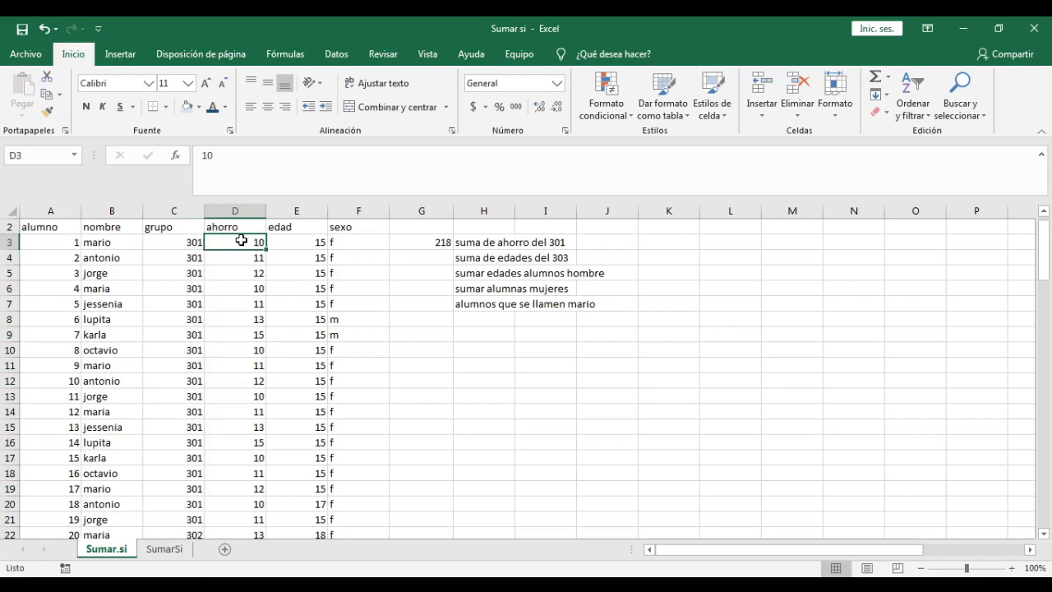
{"action": "key", "text": "shift+Down"}
{"action": "key", "text": "shift+Down"}
{"action": "key", "text": "shift+Down"}
{"action": "key", "text": "shift+Down"}
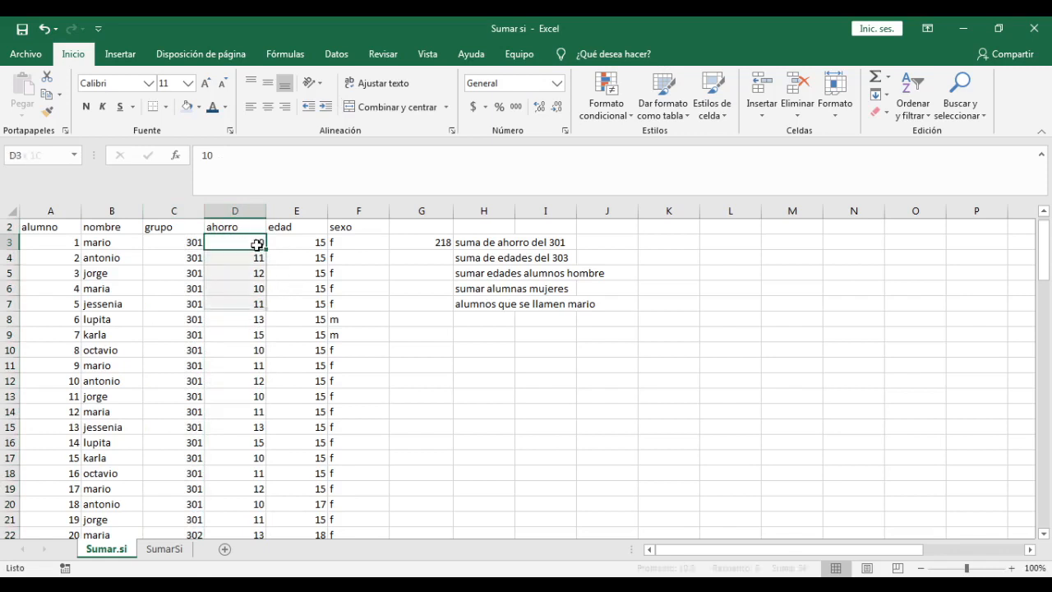
{"action": "key", "text": "Up"}
{"action": "key", "text": "Down"}
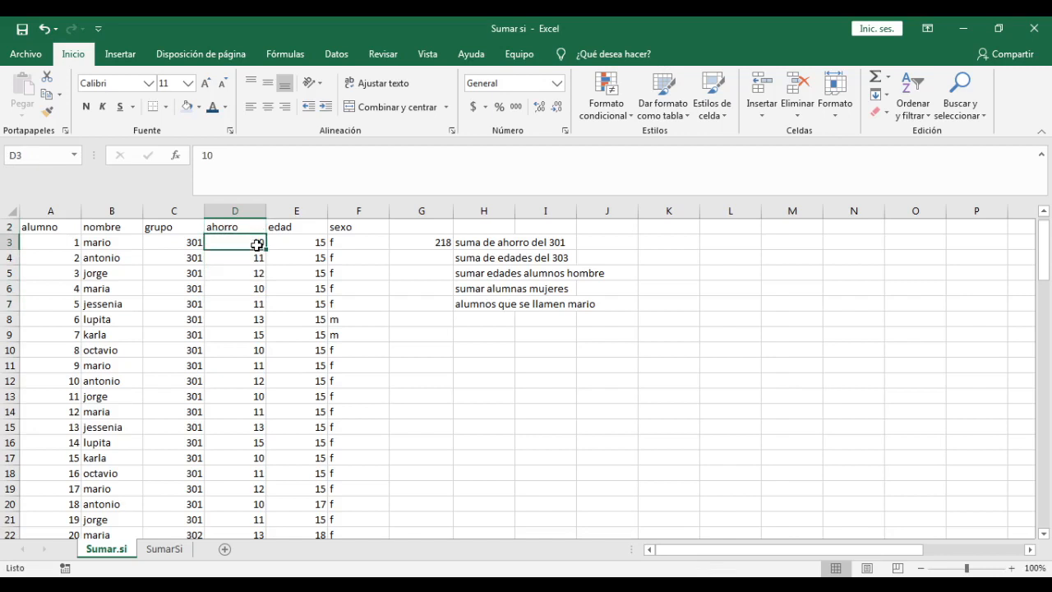
{"action": "key", "text": "shift+Down"}
{"action": "key", "text": "shift+Down"}
{"action": "key", "text": "shift+Down"}
{"action": "key", "text": "shift+Down"}
{"action": "key", "text": "shift+Down"}
{"action": "key", "text": "shift+Down"}
{"action": "key", "text": "shift+Down"}
{"action": "key", "text": "shift+Down"}
{"action": "key", "text": "shift+Down"}
{"action": "key", "text": "shift+Down"}
{"action": "key", "text": "shift+Down"}
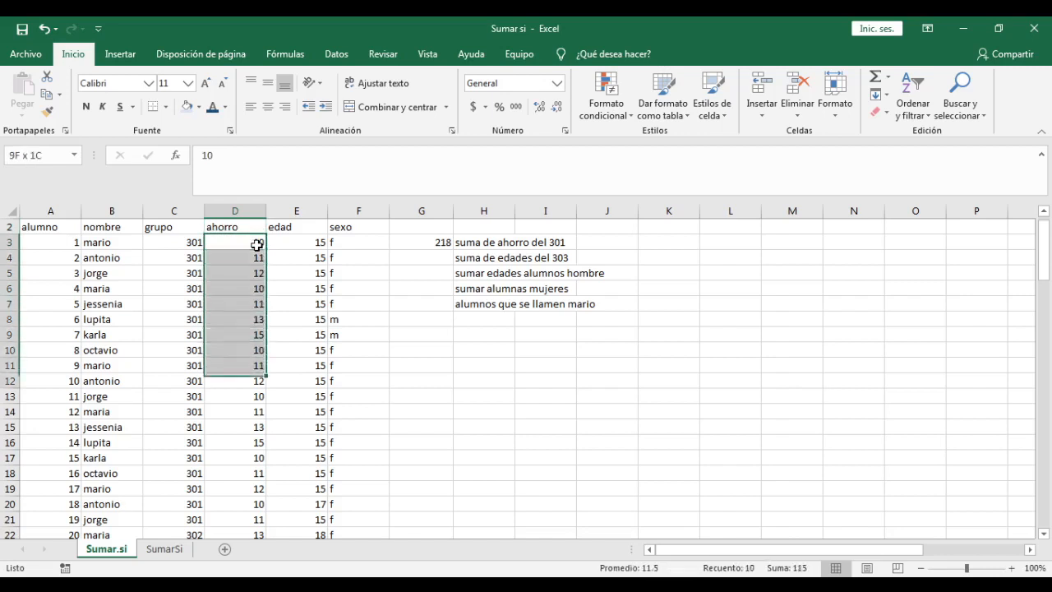
{"action": "key", "text": "shift+Down"}
{"action": "key", "text": "shift+Down"}
{"action": "key", "text": "shift+Down"}
{"action": "key", "text": "shift+Down"}
{"action": "key", "text": "shift+Down"}
{"action": "key", "text": "shift+Down"}
{"action": "key", "text": "shift+Down"}
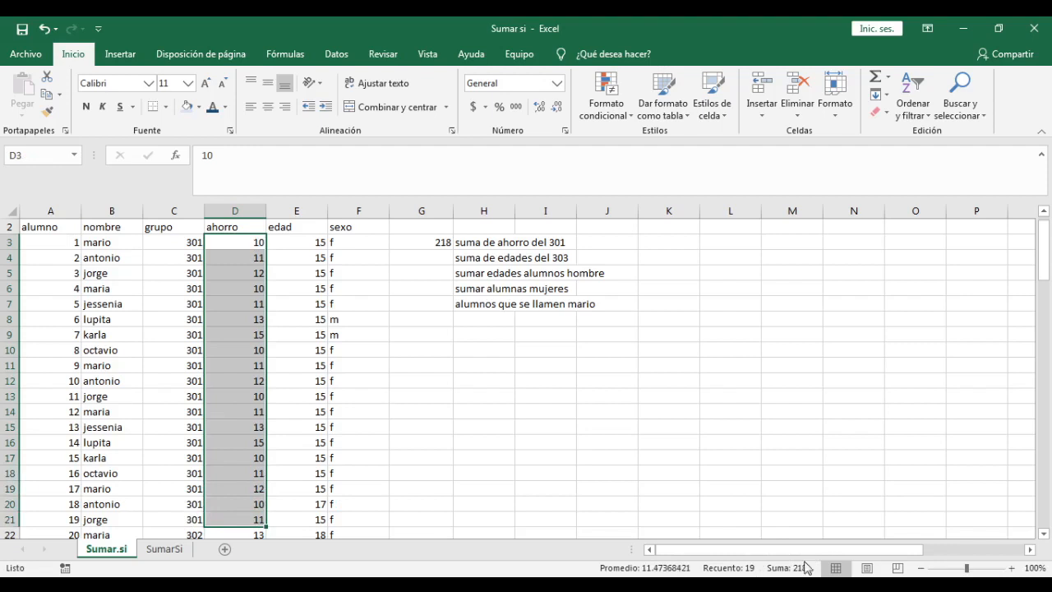
Change the first student's grupo in C3 to 302.
{"action": "left_click_drag", "start_coordinate": [1045, 253], "coordinate": [1047, 223]}
{"action": "left_click", "coordinate": [184, 275]}
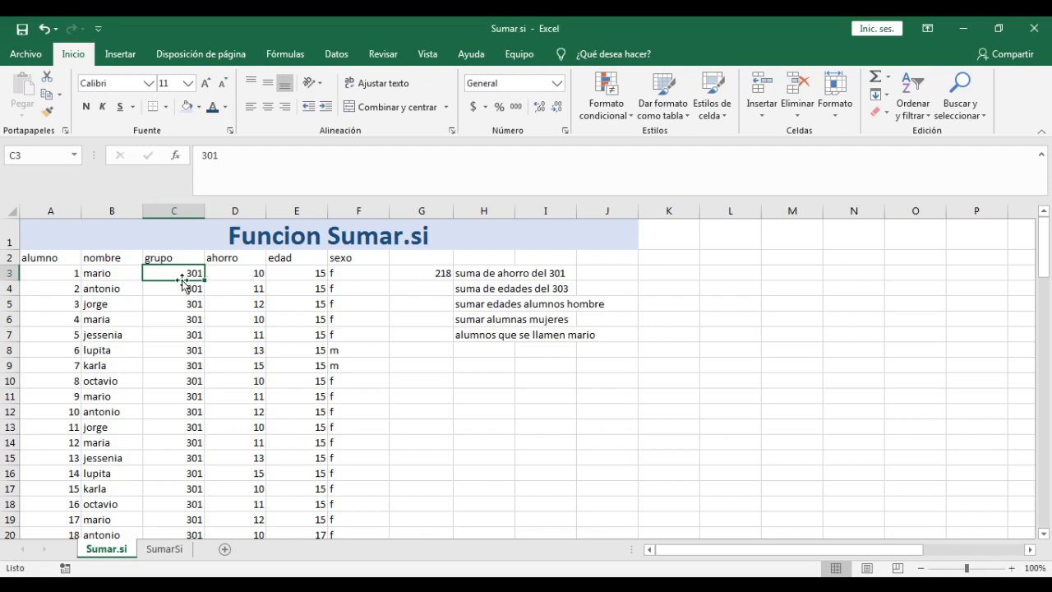
{"action": "type", "text": "302"}
{"action": "key", "text": "Tab"}
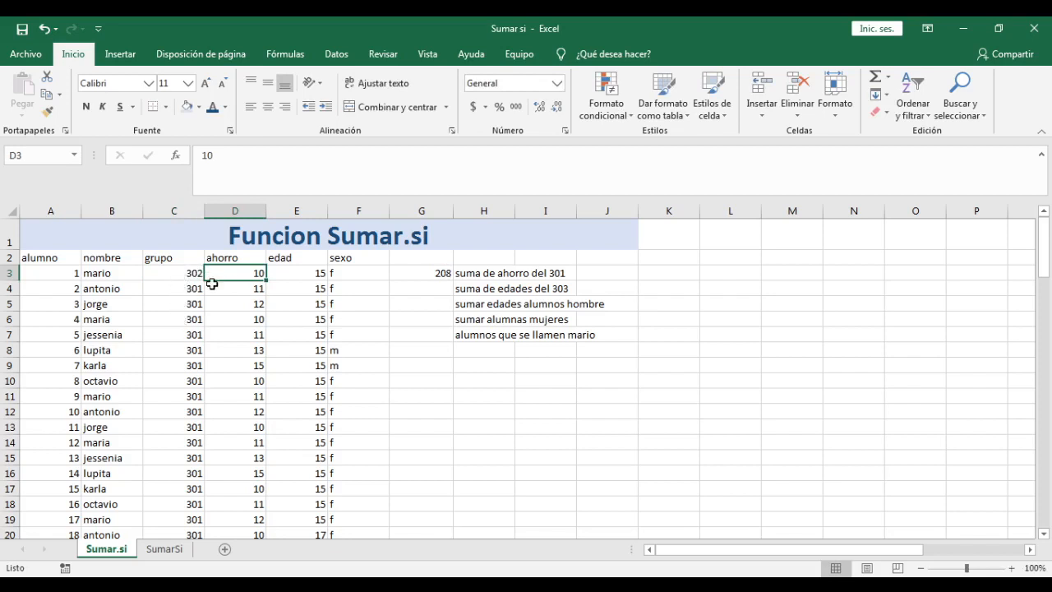
Select the remaining group 301 savings in D4:D21 to compare their sum with G3.
{"action": "left_click_drag", "start_coordinate": [226, 293], "coordinate": [235, 474]}
{"action": "key", "text": "shift+Down"}
{"action": "key", "text": "shift+Down"}
{"action": "key", "text": "shift+Down"}
{"action": "key", "text": "shift+Down"}
{"action": "key", "text": "shift+Down"}
{"action": "key", "text": "shift+Down"}
{"action": "key", "text": "shift+Down"}
{"action": "key", "text": "shift+Up"}
{"action": "key", "text": "shift+Up"}
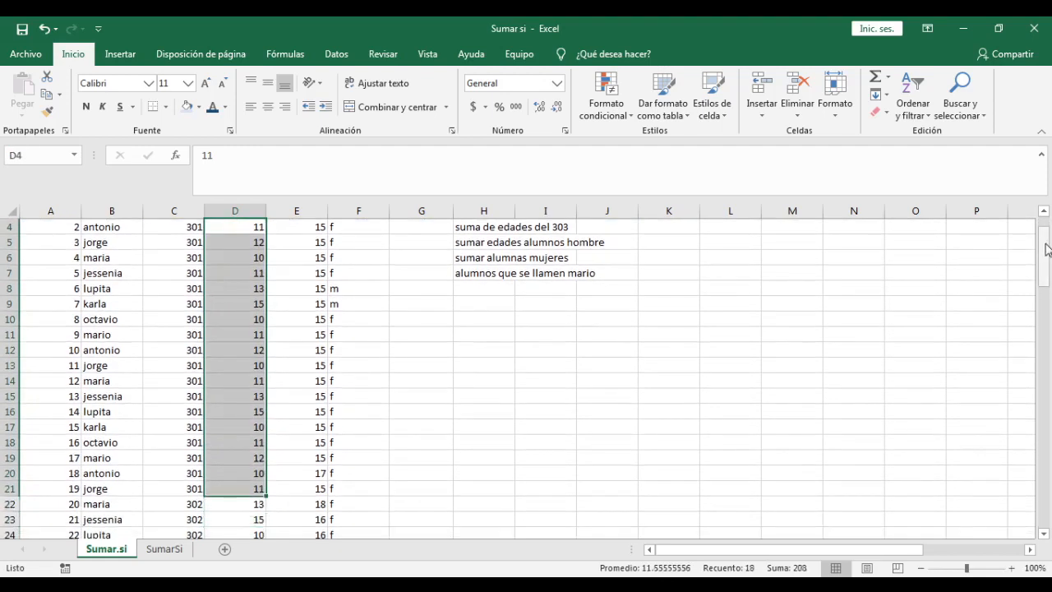
{"action": "left_click_drag", "start_coordinate": [1046, 230], "coordinate": [1047, 226]}
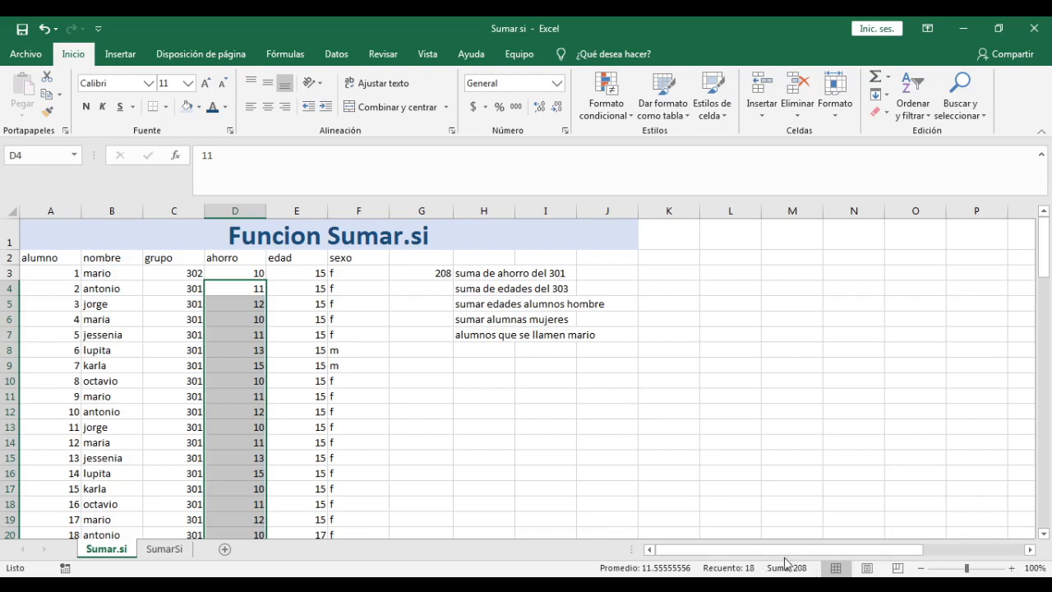
Start a SUMAR.SI formula in G4 with the grupo range C3:C102 and the criterion "303".
{"action": "left_click", "coordinate": [412, 293]}
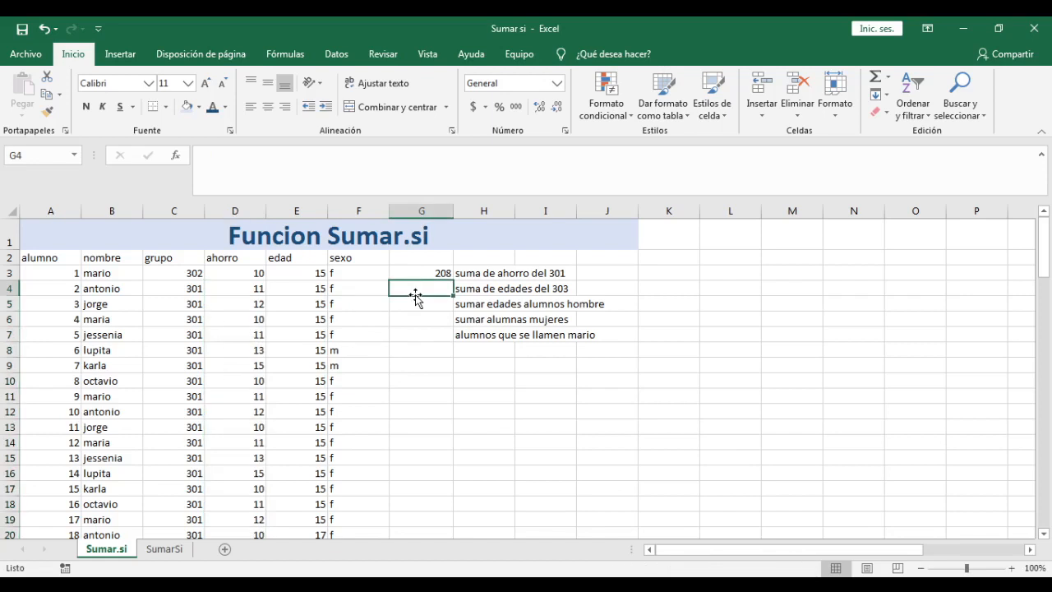
{"action": "key", "text": "Right"}
{"action": "left_click", "coordinate": [415, 294]}
{"action": "type", "text": "="}
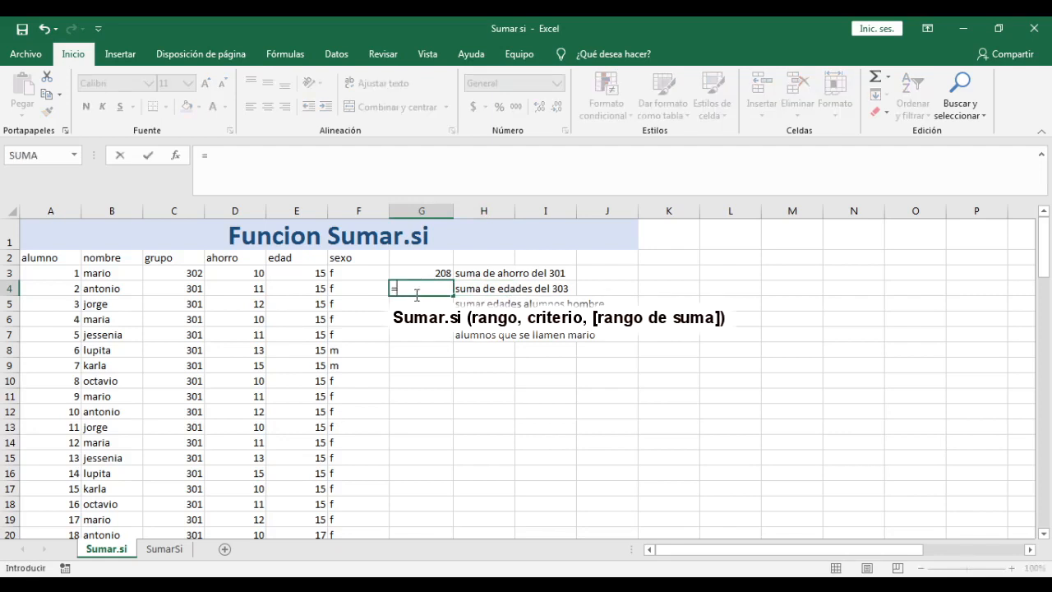
{"action": "type", "text": "sumar.si("}
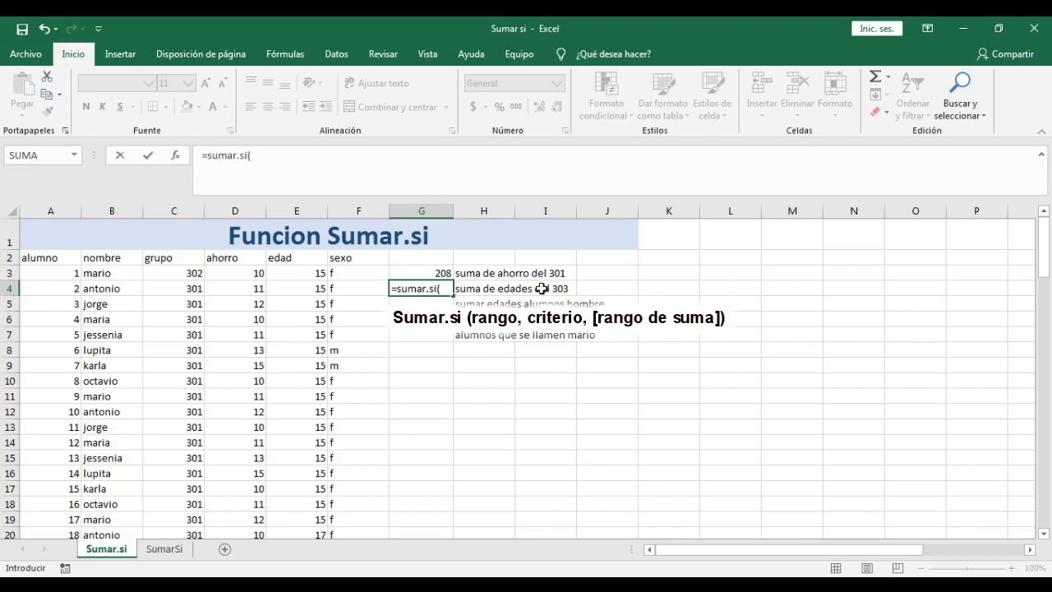
{"action": "left_click", "coordinate": [185, 276]}
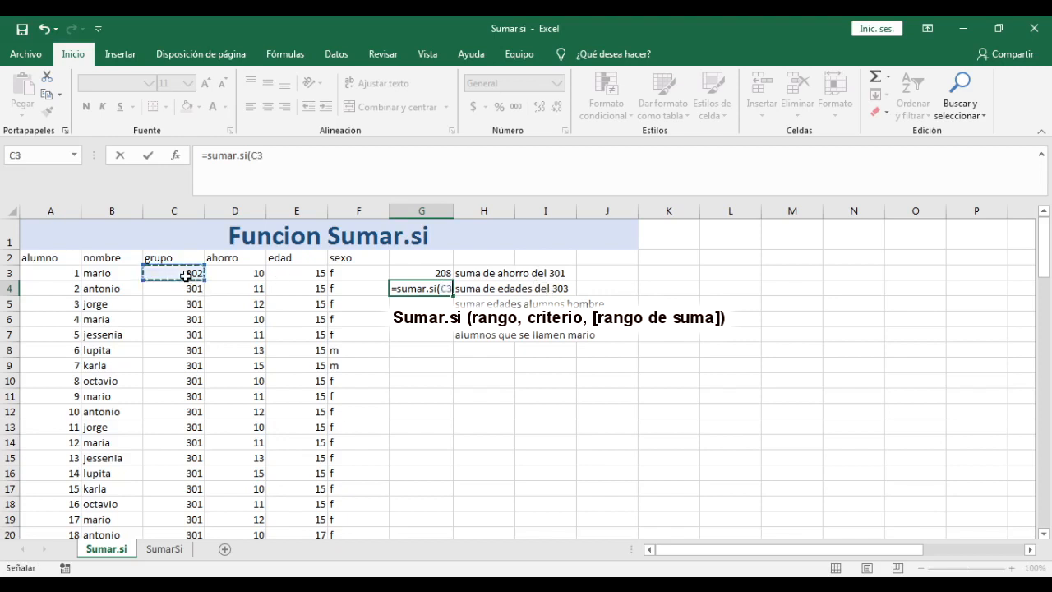
{"action": "key", "text": "ctrl+shift+Down"}
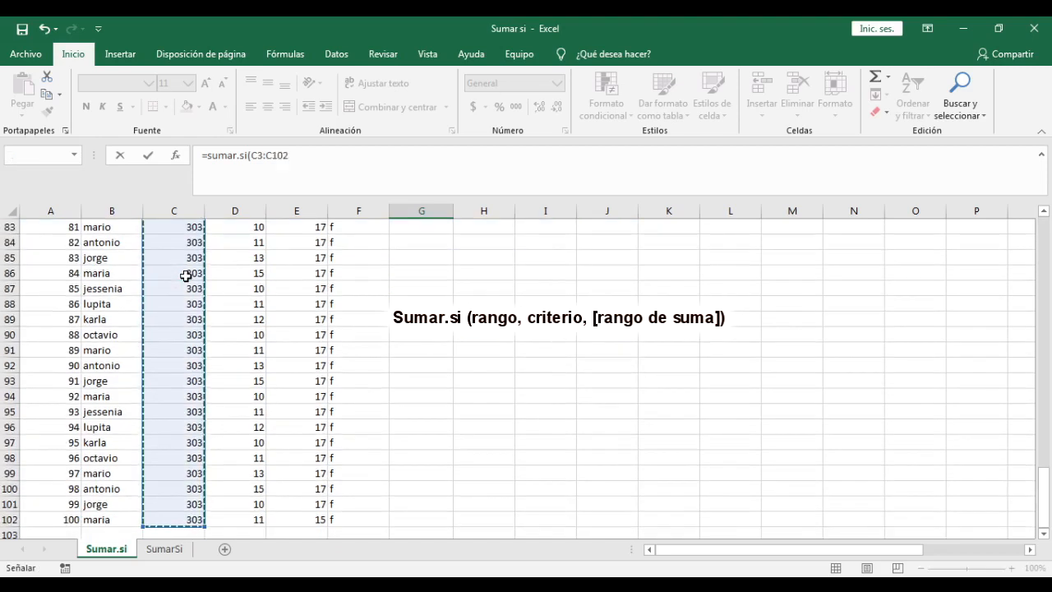
{"action": "left_click", "coordinate": [306, 153]}
{"action": "type", "text": ",\"303\","}
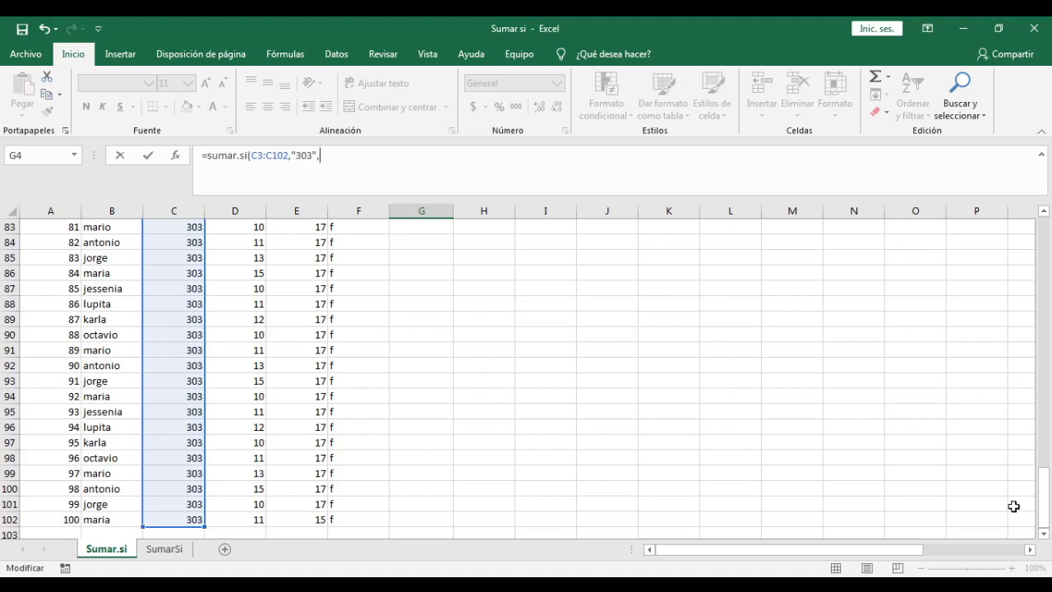
Complete the G4 formula with the edad values E3:E102 as the sum range.
{"action": "left_click_drag", "start_coordinate": [1043, 481], "coordinate": [1048, 226]}
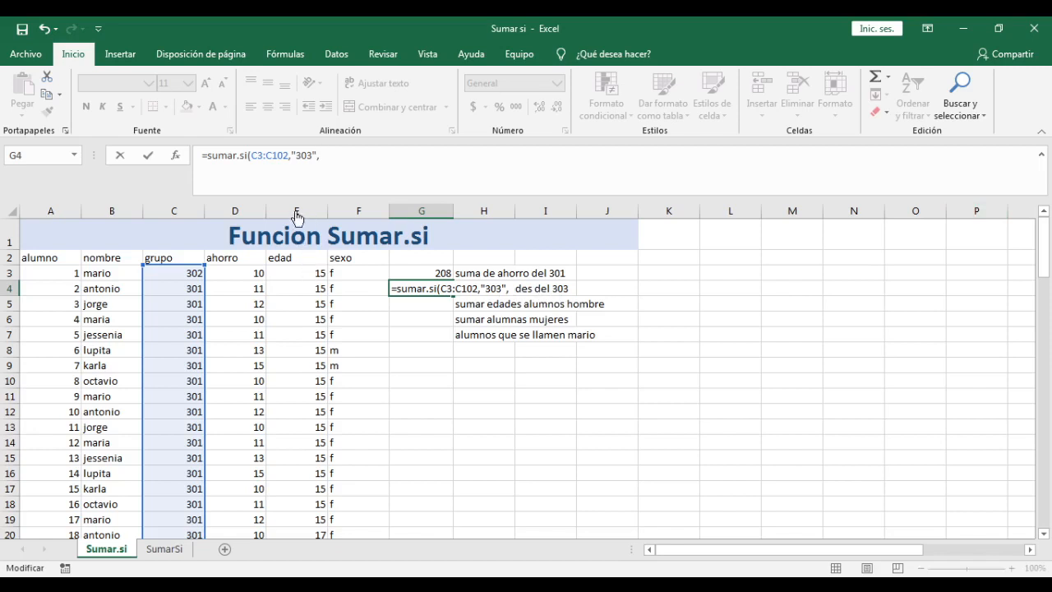
{"action": "left_click", "coordinate": [298, 273]}
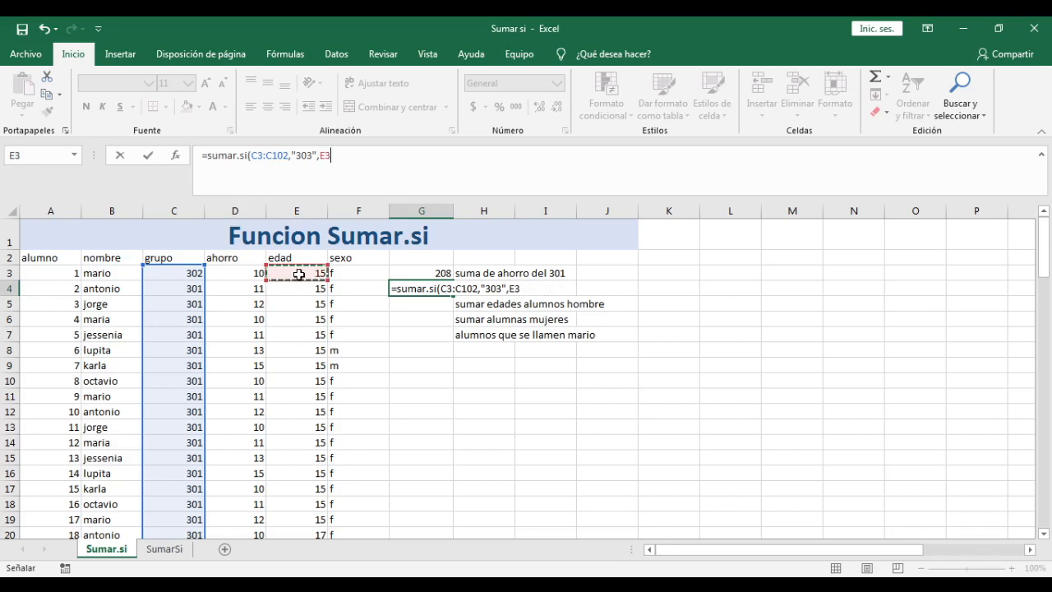
{"action": "key", "text": "ctrl+shift+Down"}
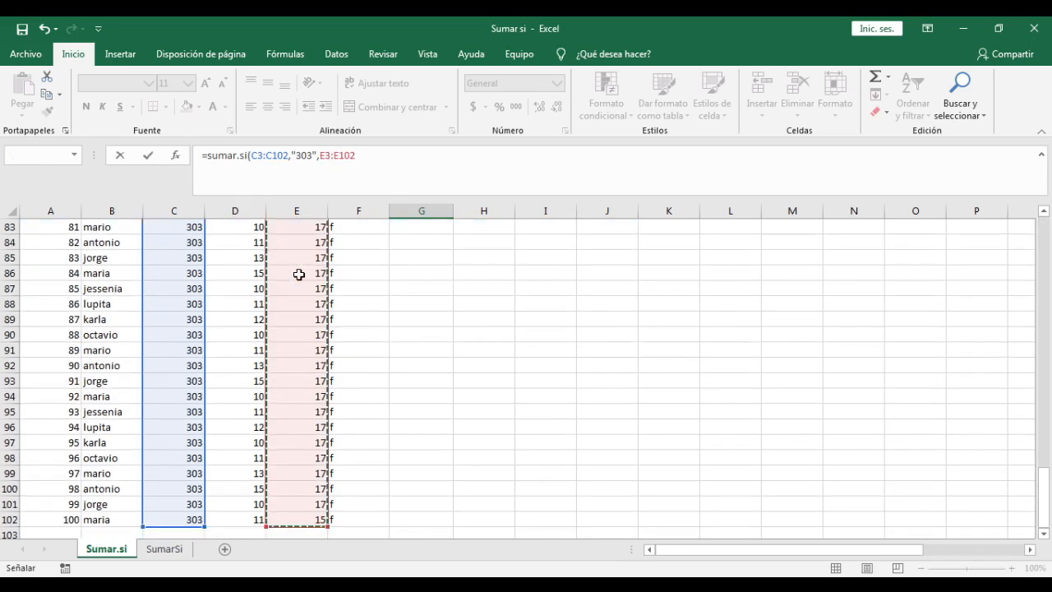
{"action": "type", "text": ")"}
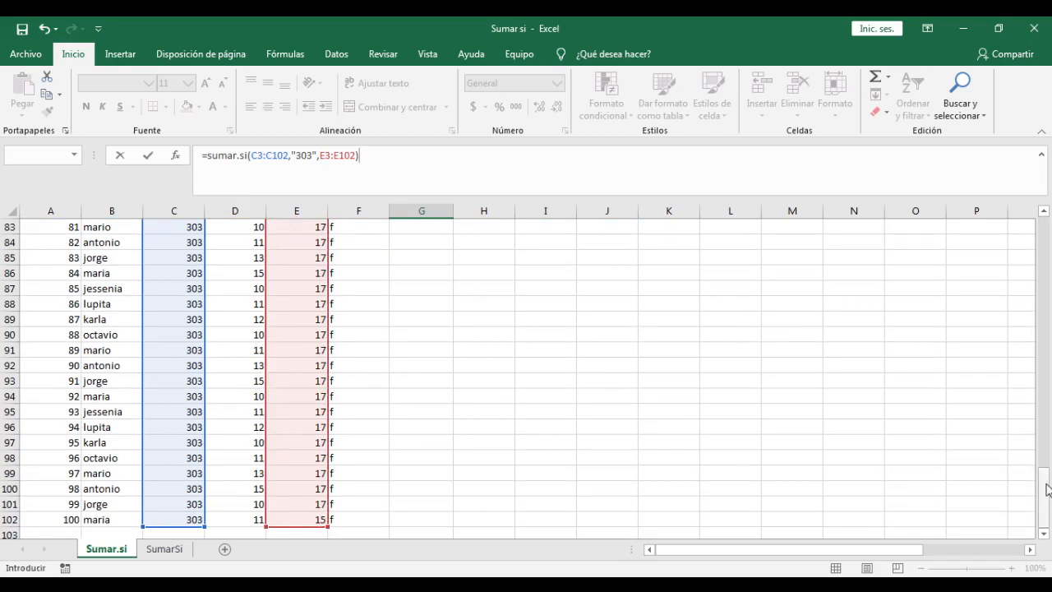
{"action": "left_click_drag", "start_coordinate": [1047, 460], "coordinate": [1049, 227]}
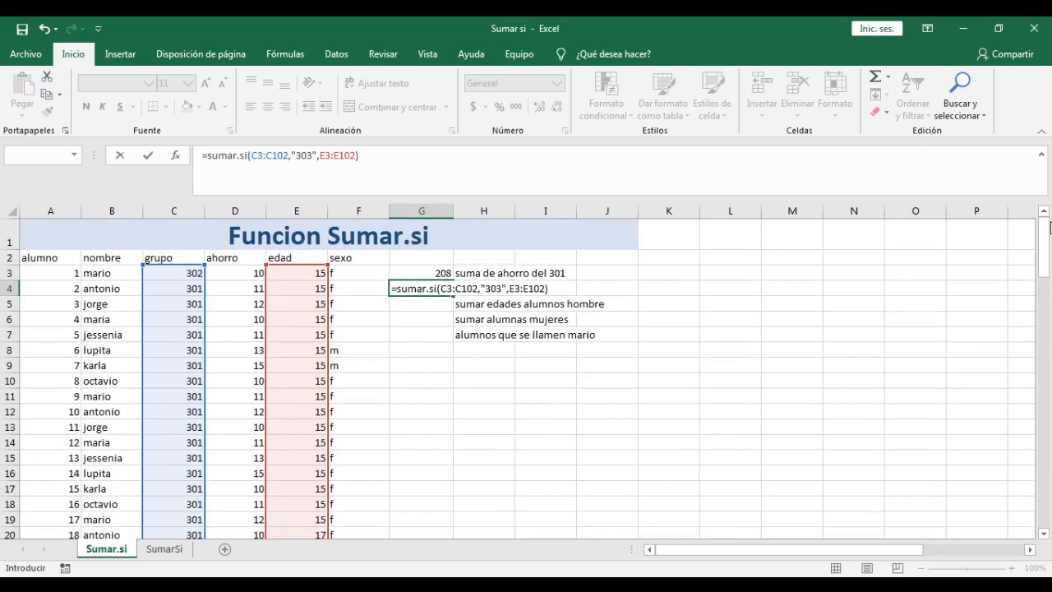
{"action": "key", "text": "Return"}
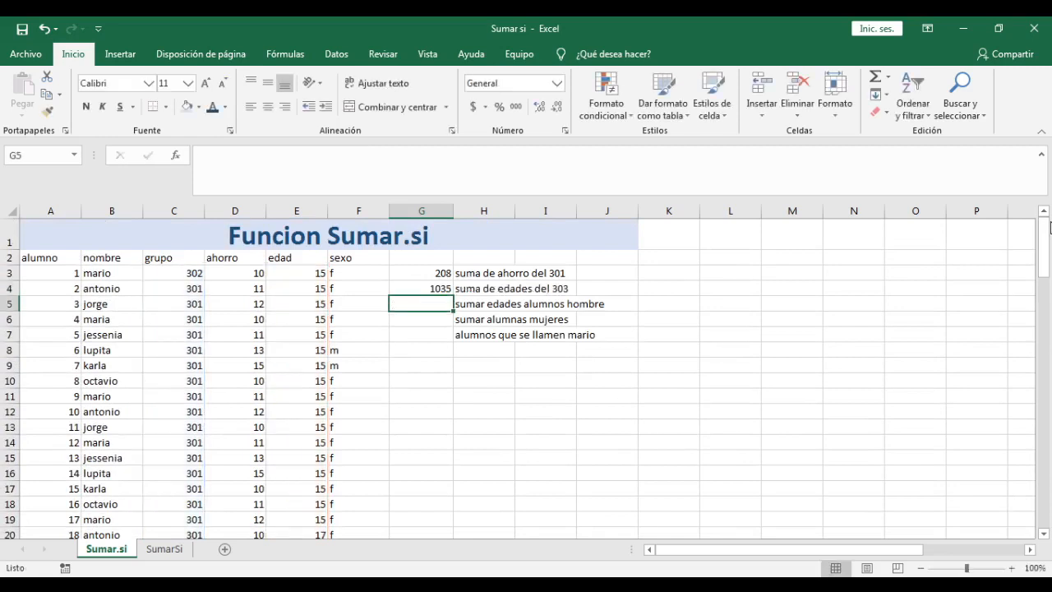
{"action": "left_click", "coordinate": [435, 287]}
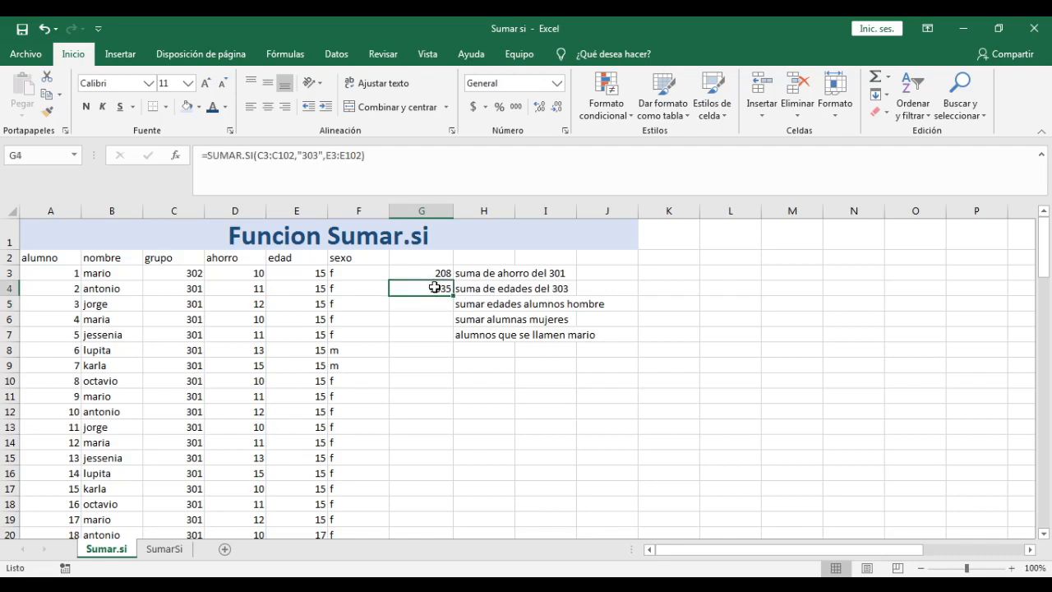
Fill the grupo value 302 from C3 down the whole column to the last student.
{"action": "left_click", "coordinate": [188, 274]}
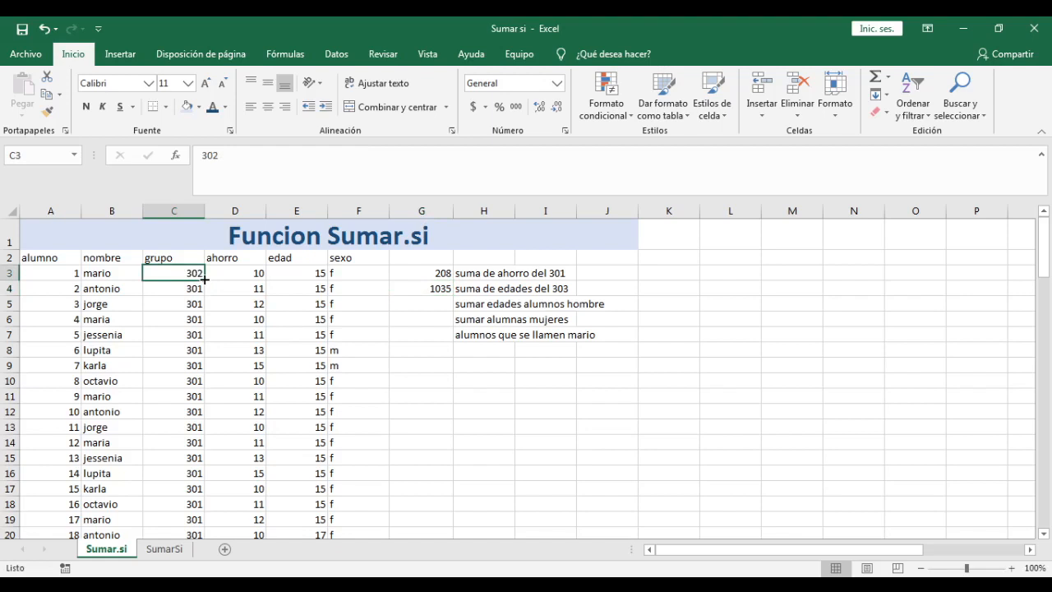
{"action": "double_click", "coordinate": [204, 279]}
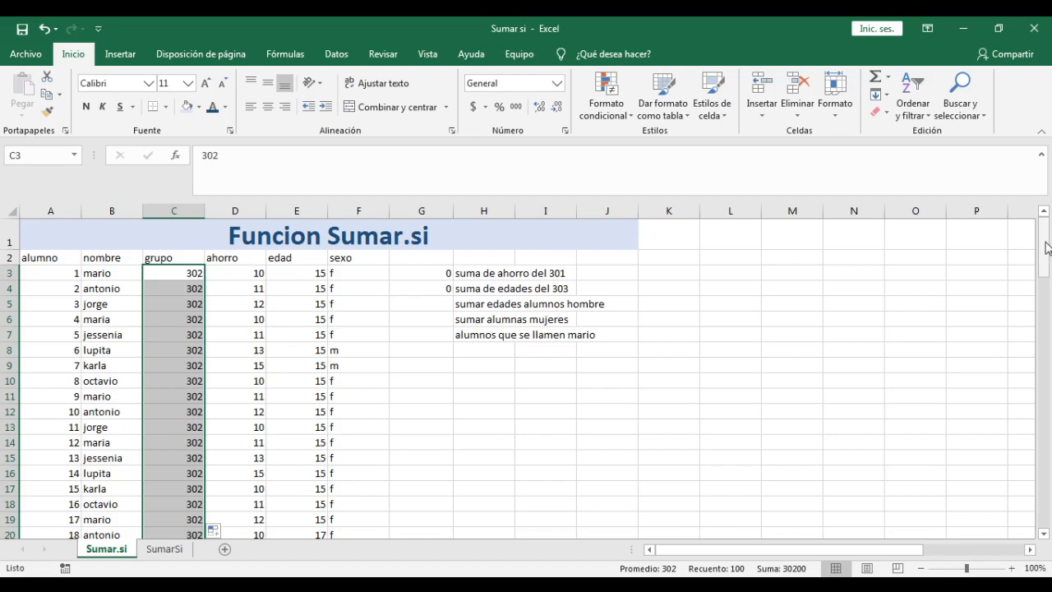
{"action": "left_click", "coordinate": [1042, 329]}
{"action": "scroll", "coordinate": [1042, 329], "scroll_direction": "down", "scroll_amount": 10}
{"action": "scroll", "coordinate": [271, 326], "scroll_direction": "up", "scroll_amount": 17}
Set the grupo of the first student in C3 to 301 and of the second student in C4 to 303.
{"action": "left_click", "coordinate": [181, 274]}
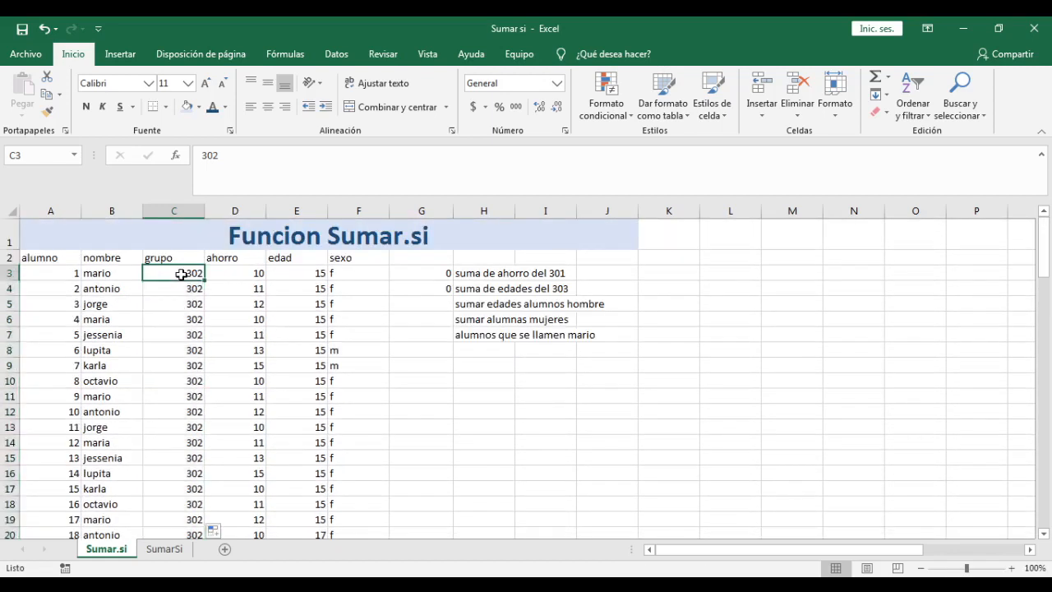
{"action": "type", "text": "301"}
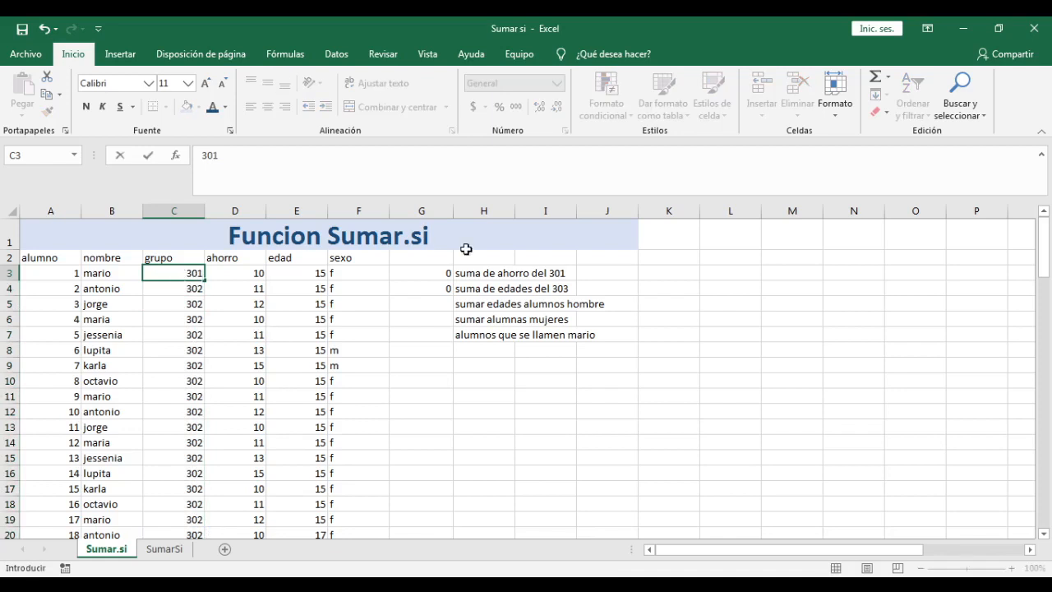
{"action": "key", "text": "Return"}
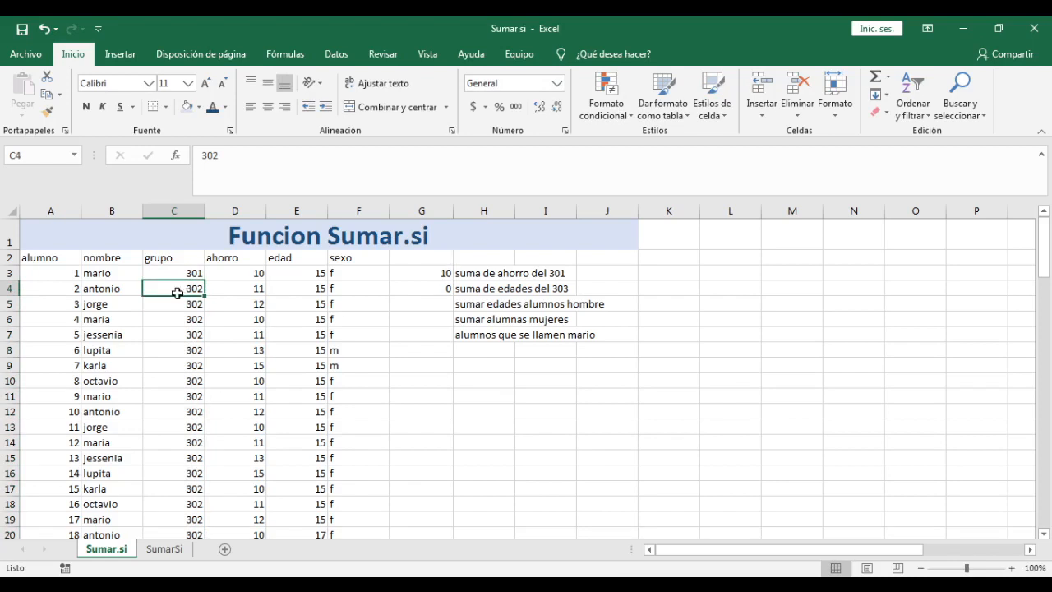
{"action": "type", "text": "30"}
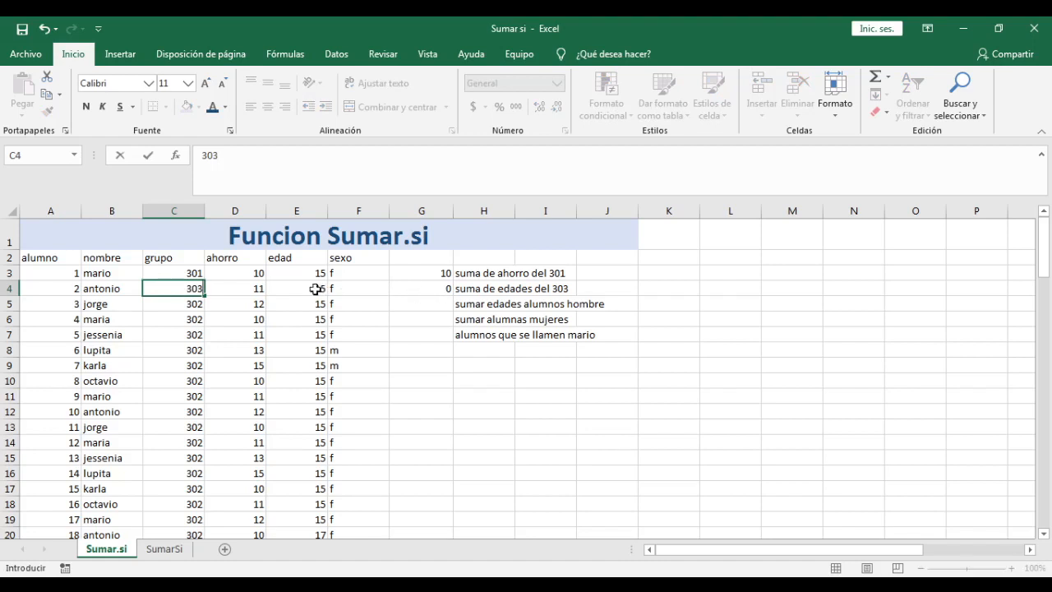
{"action": "type", "text": "3"}
{"action": "key", "text": "Return"}
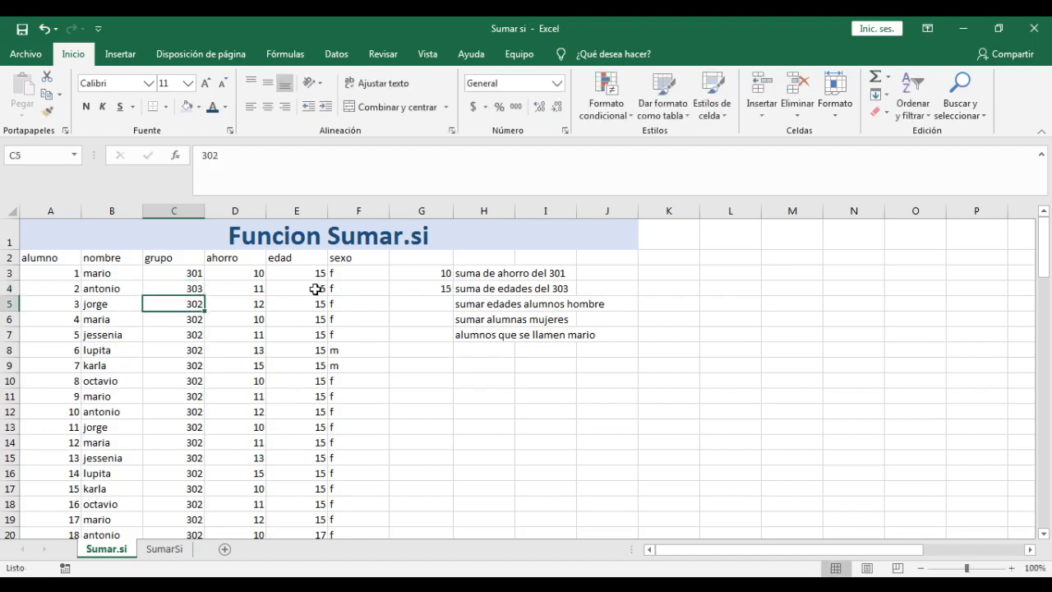
Set the grupo of the third student in C5 to 301 and of the fourth student in C6 to 303.
{"action": "type", "text": "301"}
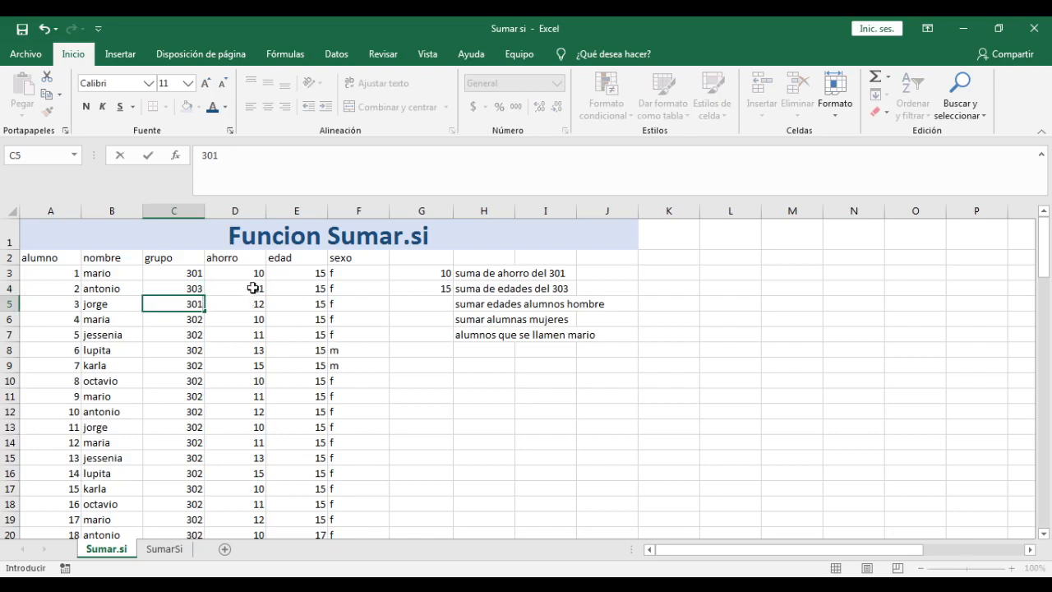
{"action": "key", "text": "Return"}
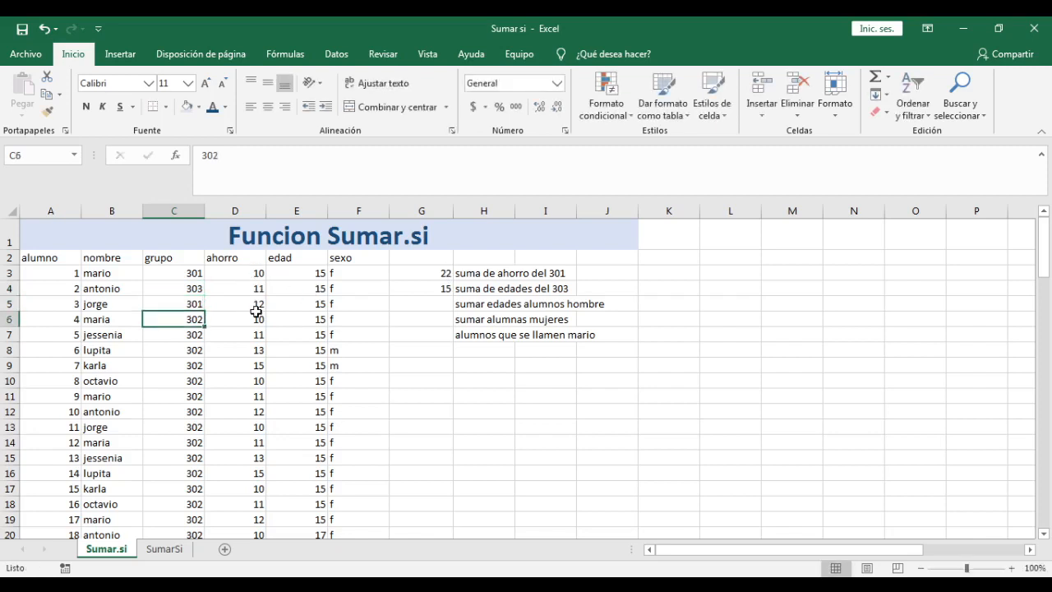
{"action": "type", "text": "303"}
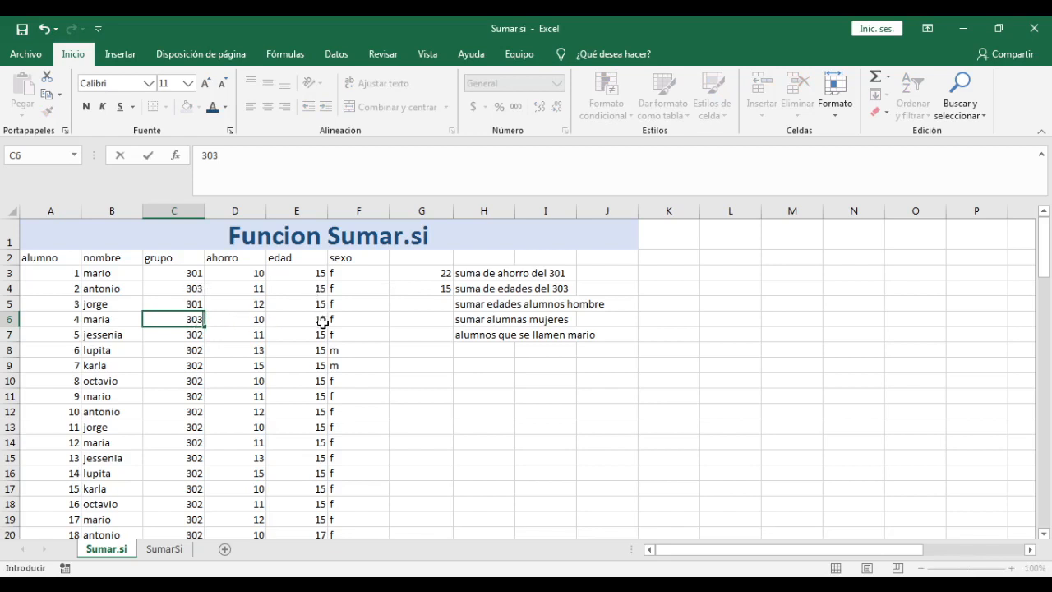
{"action": "key", "text": "Return"}
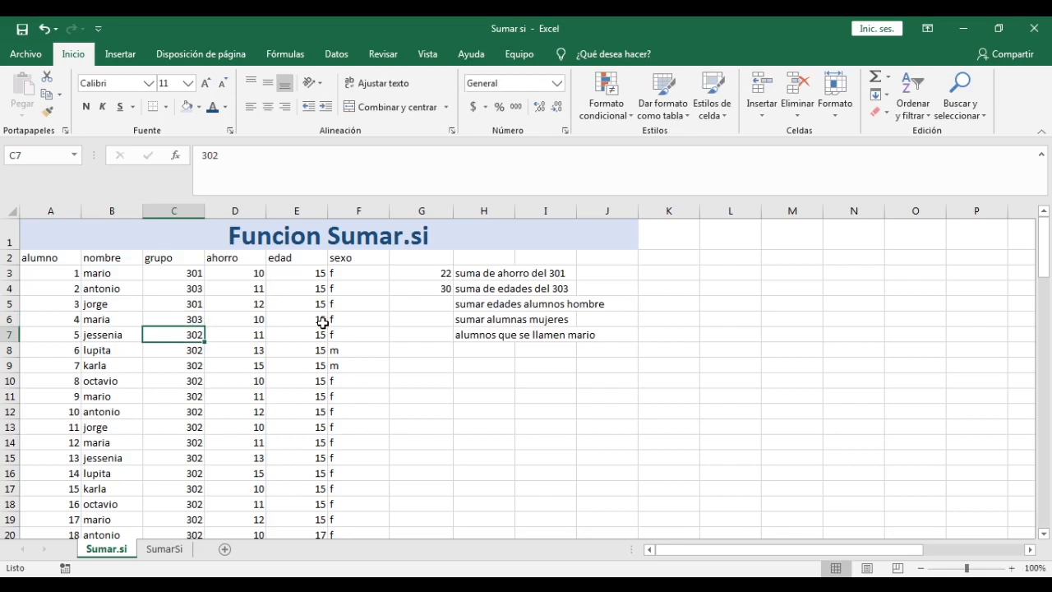
Start a SUMAR.SI formula in G5 with the sexo range F3:F102 and the criterion "m".
{"action": "key", "text": "Up"}
{"action": "key", "text": "Up"}
{"action": "key", "text": "Right"}
{"action": "key", "text": "Right"}
{"action": "key", "text": "Right"}
{"action": "key", "text": "Right"}
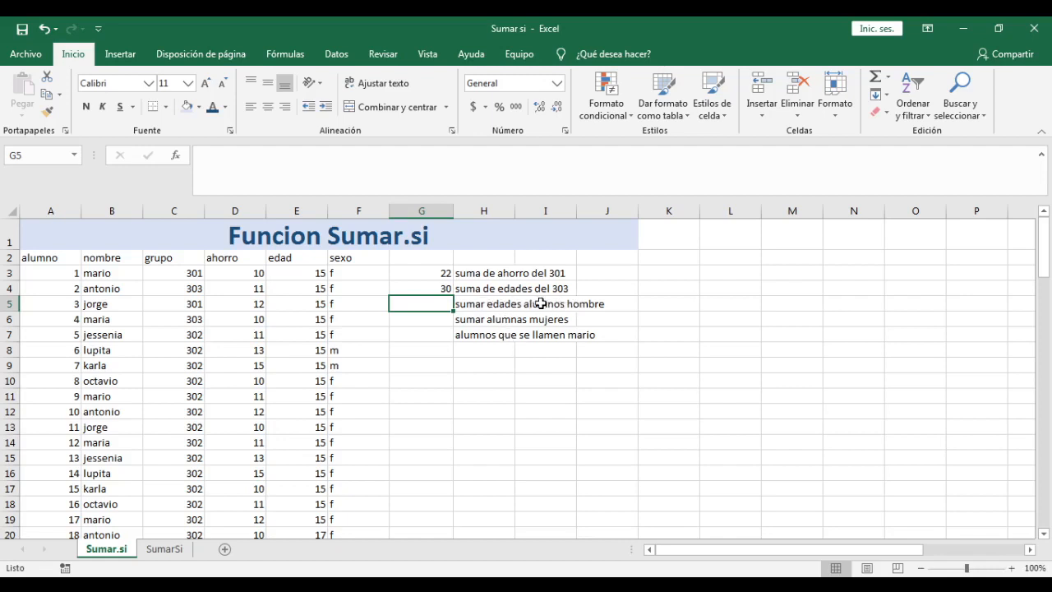
{"action": "type", "text": "=sumar.si("}
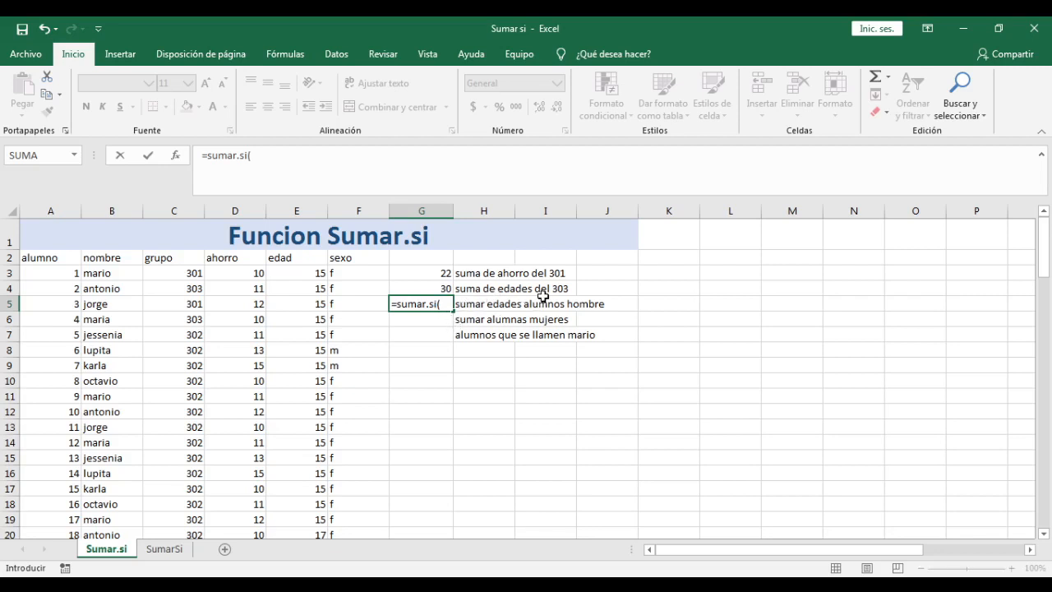
{"action": "left_click", "coordinate": [350, 272]}
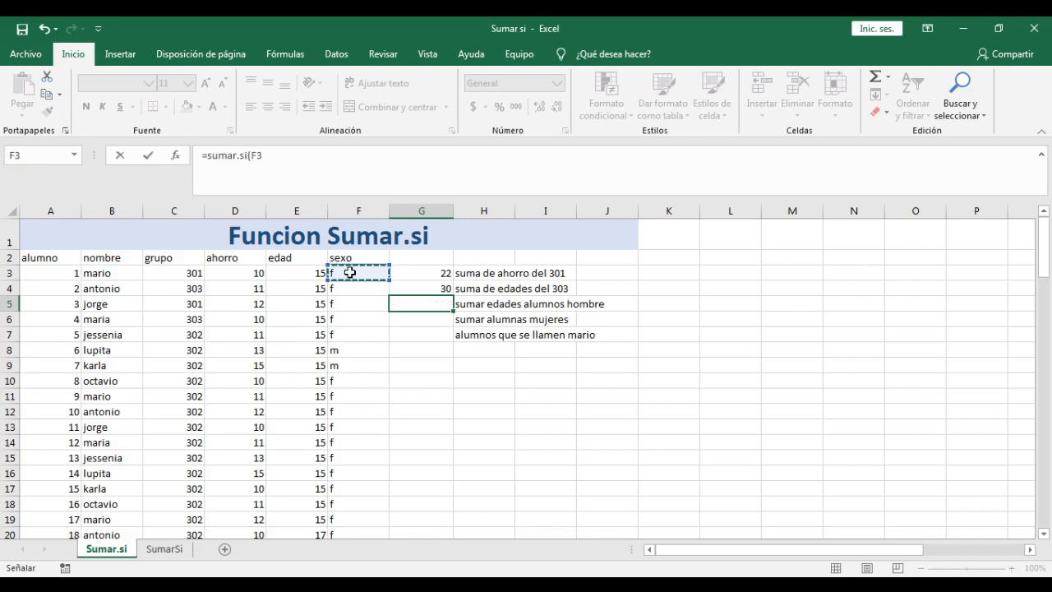
{"action": "key", "text": "ctrl+shift+Down"}
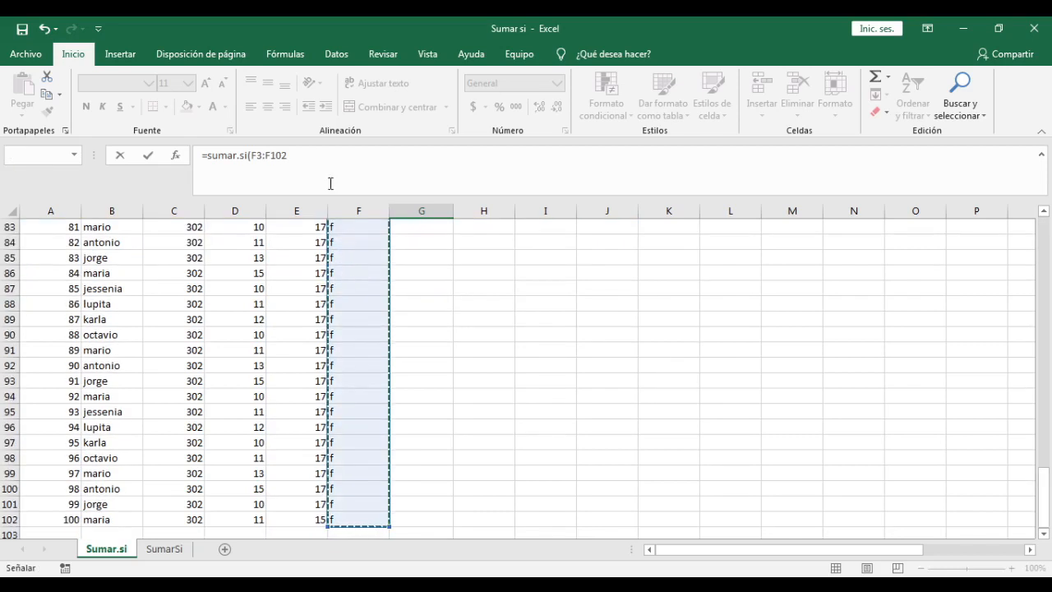
{"action": "left_click", "coordinate": [311, 157]}
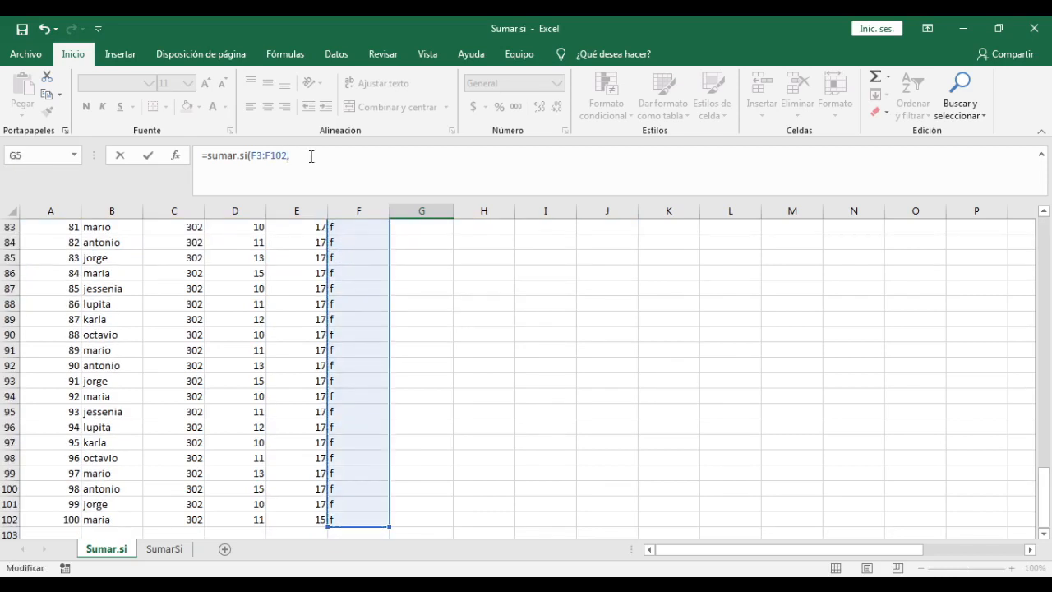
Complete the G5 formula with the edad values E3:E102 as the sum range and reselect G5.
{"action": "left_click_drag", "start_coordinate": [1050, 507], "coordinate": [1042, 231]}
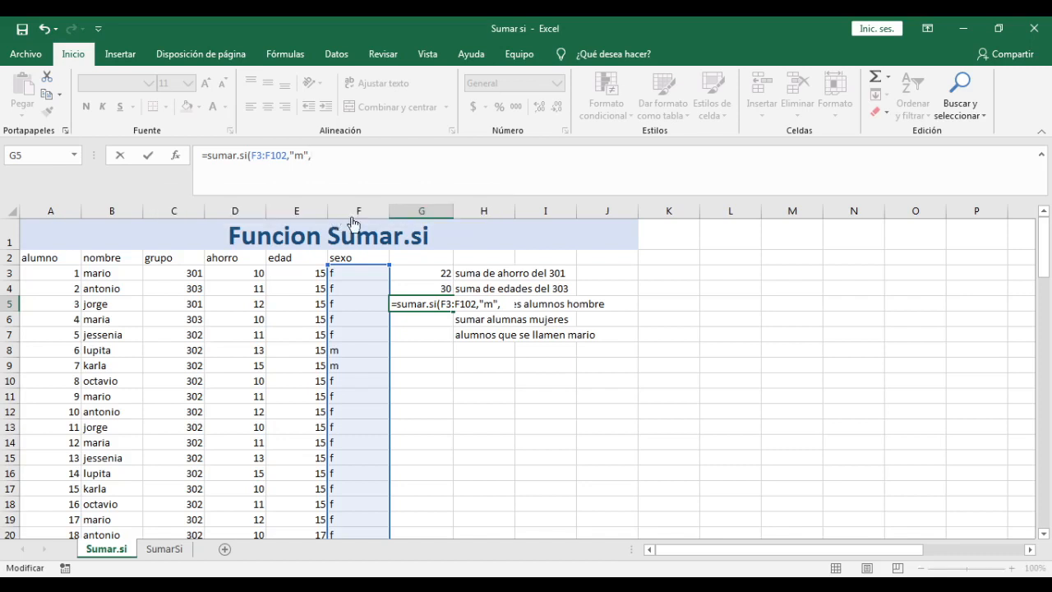
{"action": "left_click", "coordinate": [296, 274]}
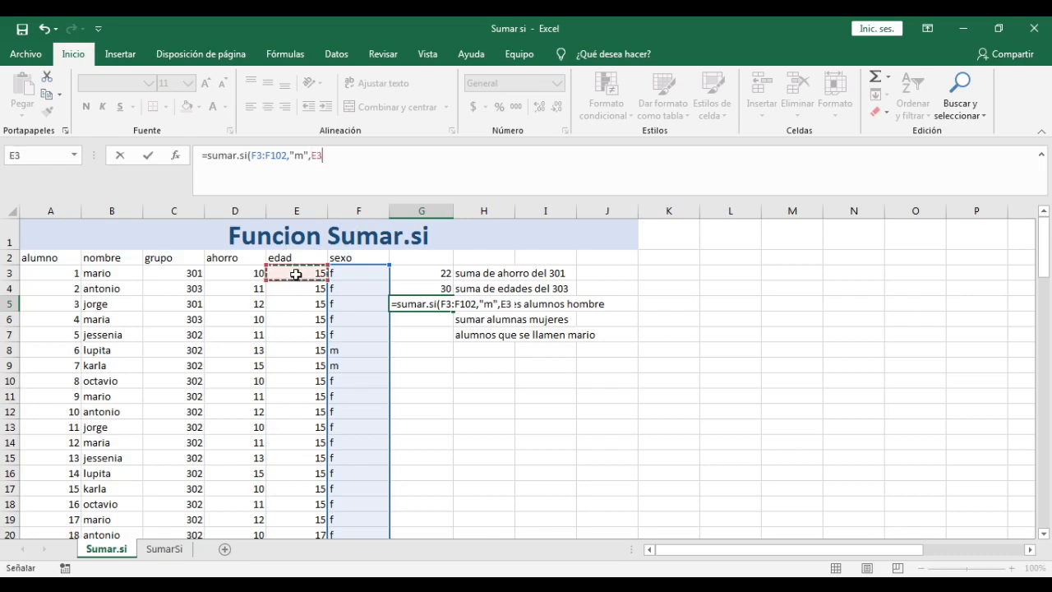
{"action": "key", "text": "ctrl+shift+Down"}
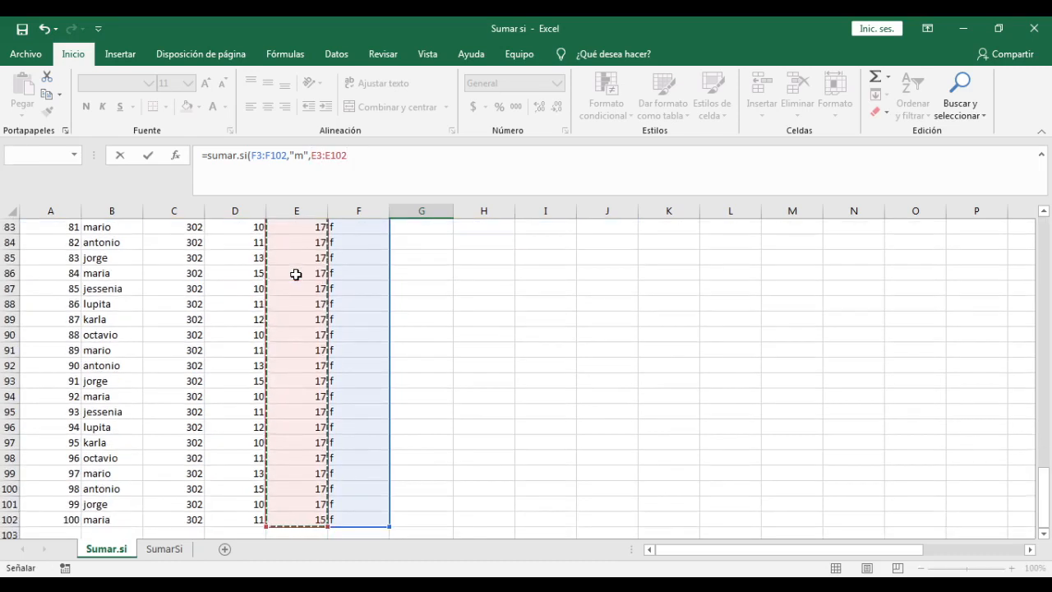
{"action": "type", "text": ")"}
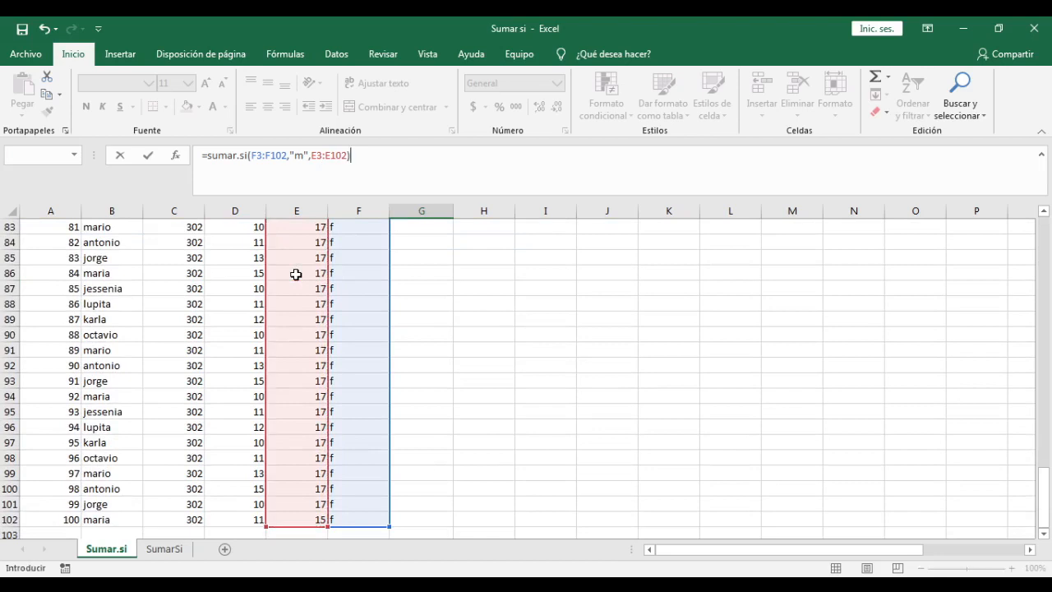
{"action": "key", "text": "Return"}
{"action": "key", "text": "Up"}
{"action": "key", "text": "Up"}
{"action": "key", "text": "Up"}
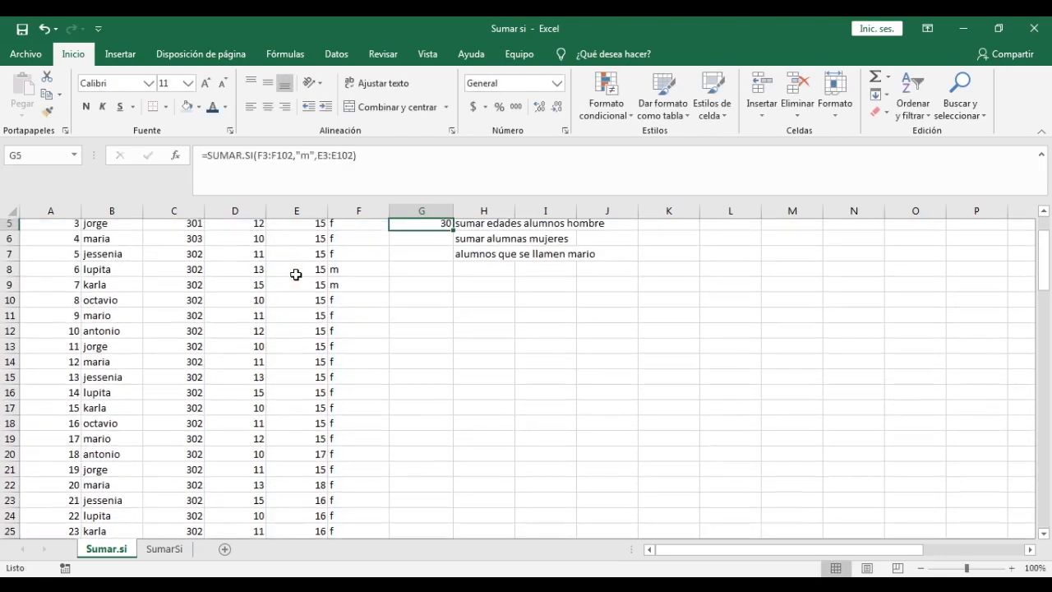
{"action": "key", "text": "Up"}
{"action": "key", "text": "Up"}
{"action": "key", "text": "Down"}
{"action": "key", "text": "Down"}
{"action": "key", "text": "Down"}
{"action": "key", "text": "Down"}
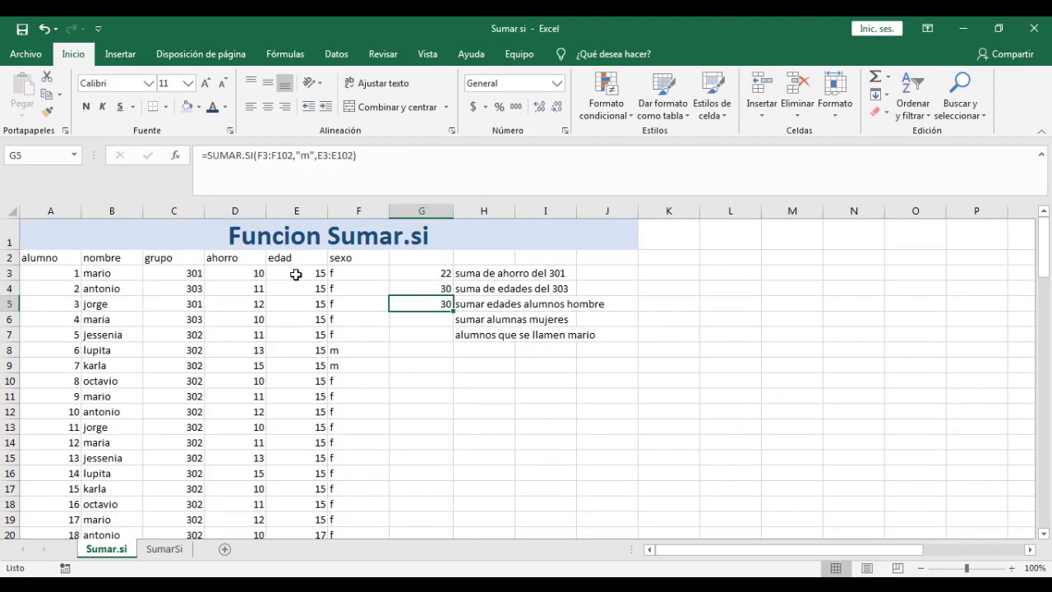
Examine the sexo entries in F8 and F9 and the edad value of the sixth student in E8.
{"action": "key", "text": "Left"}
{"action": "key", "text": "Down"}
{"action": "key", "text": "Down"}
{"action": "key", "text": "Down"}
{"action": "key", "text": "Down"}
{"action": "key", "text": "Up"}
{"action": "key", "text": "Down"}
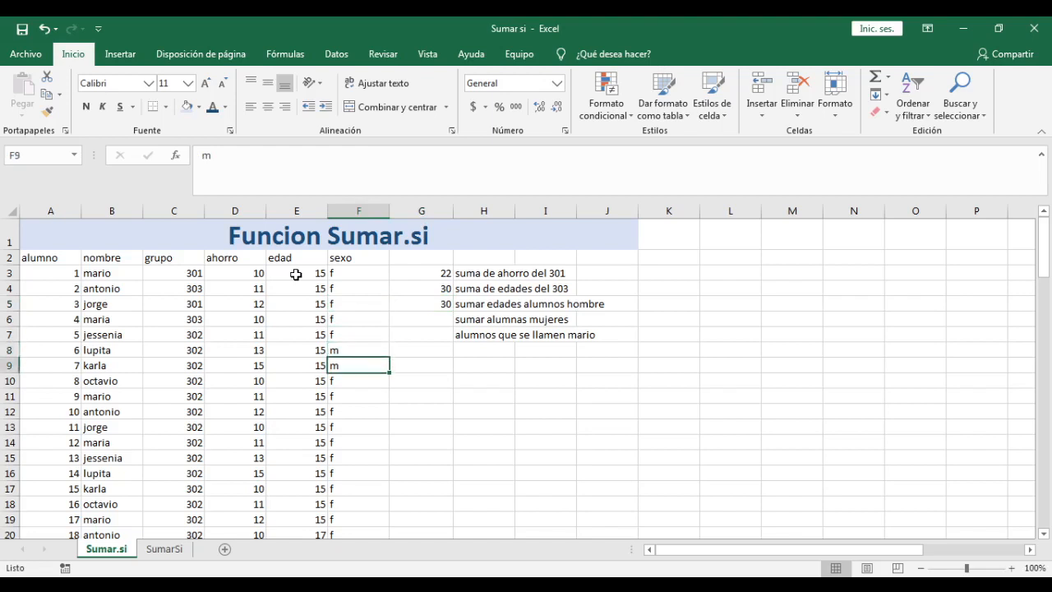
{"action": "key", "text": "Up"}
{"action": "key", "text": "Left"}
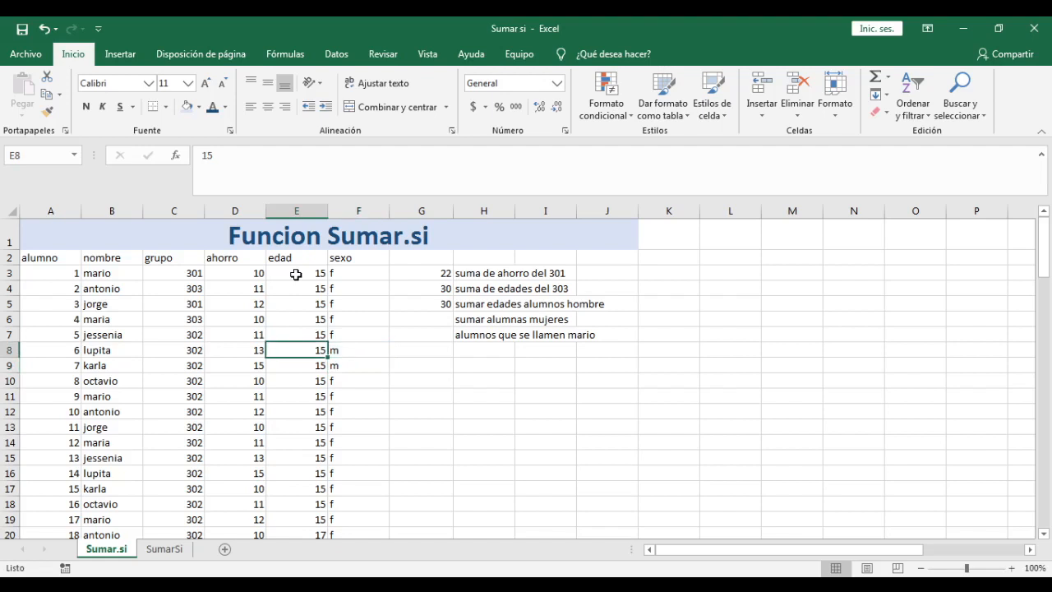
Set the sexo of the eighth and ninth students in F10 and F11 to m.
{"action": "key", "text": "Down"}
{"action": "key", "text": "Down"}
{"action": "key", "text": "Right"}
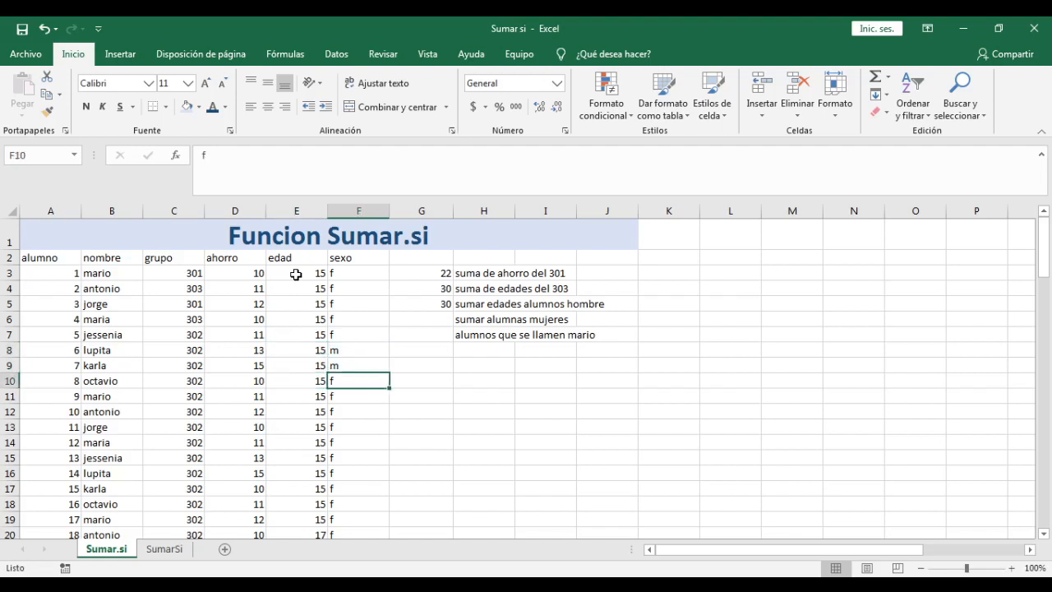
{"action": "type", "text": "m"}
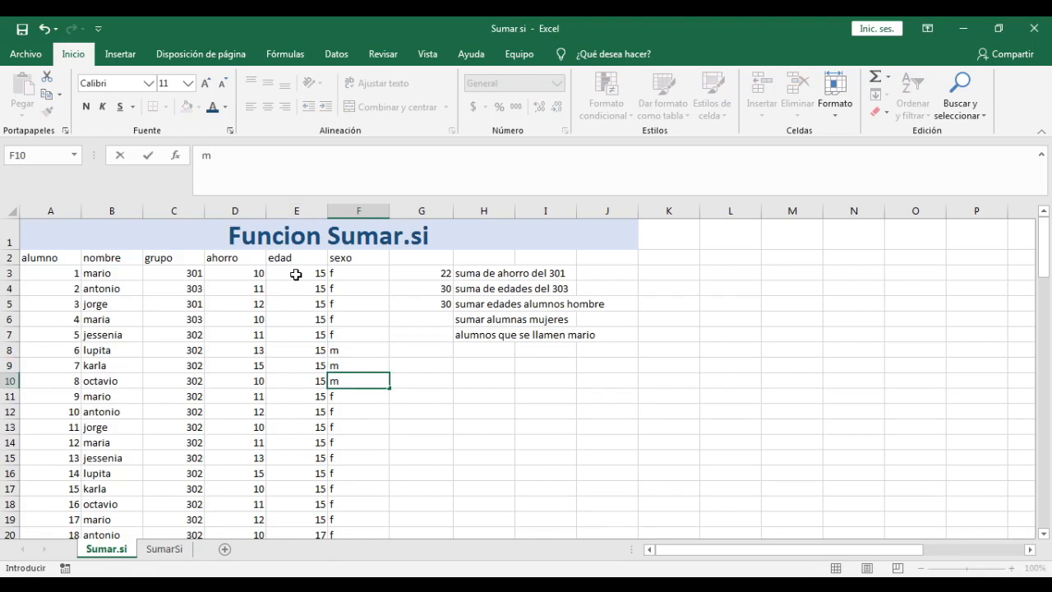
{"action": "key", "text": "Left"}
{"action": "key", "text": "Down"}
{"action": "key", "text": "Right"}
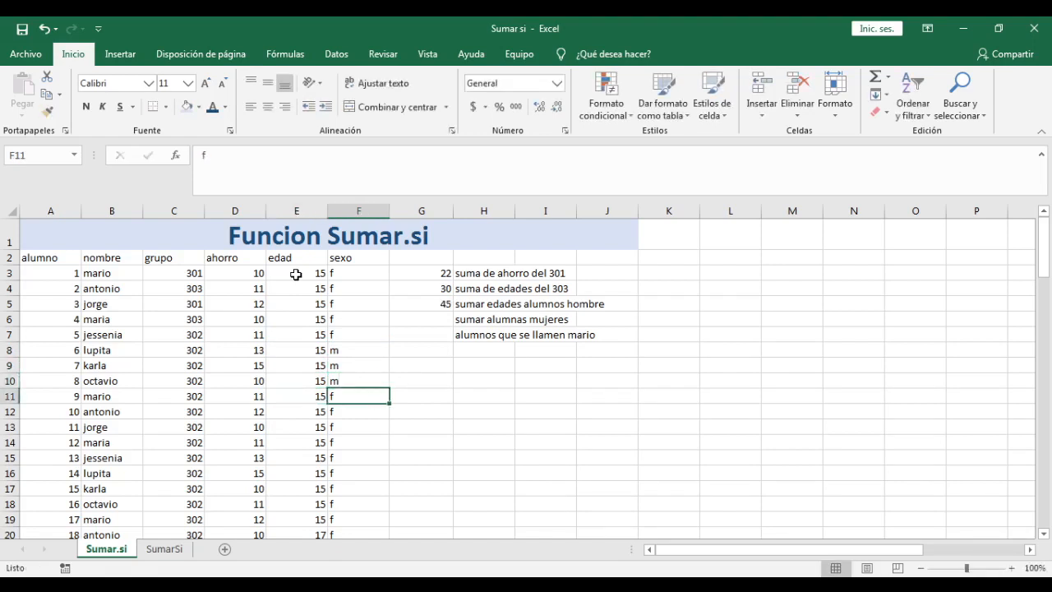
{"action": "type", "text": "m"}
{"action": "key", "text": "Up"}
Set the sexo of the sixth through ninth students in F8:F11 to f.
{"action": "key", "text": "Up"}
{"action": "key", "text": "Up"}
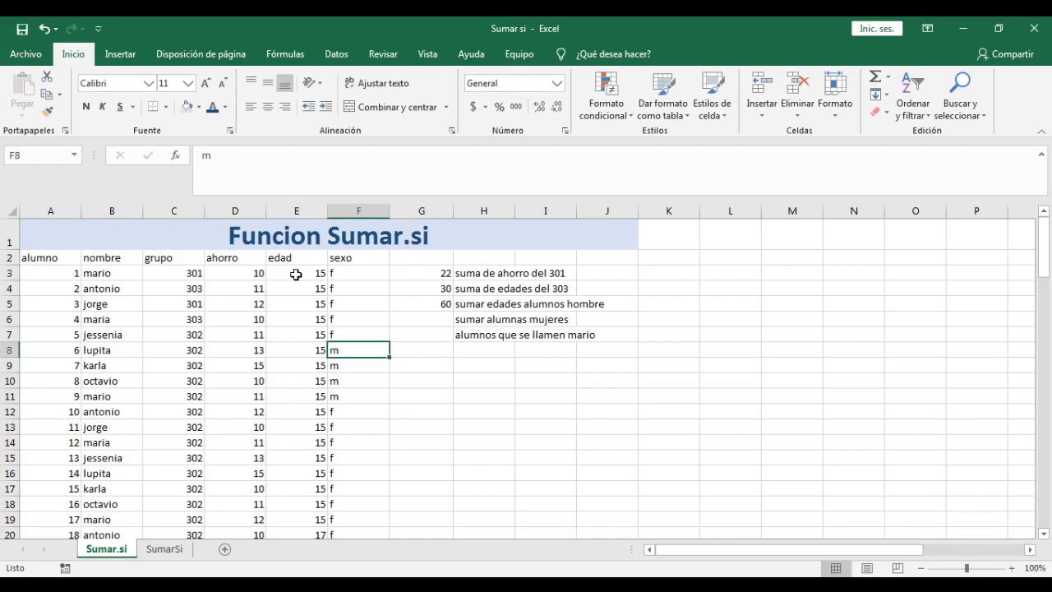
{"action": "type", "text": "f"}
{"action": "key", "text": "Return"}
{"action": "type", "text": "f"}
{"action": "key", "text": "Return"}
{"action": "type", "text": "f"}
{"action": "key", "text": "Return"}
{"action": "type", "text": "f"}
{"action": "key", "text": "Return"}
{"action": "key", "text": "Up"}
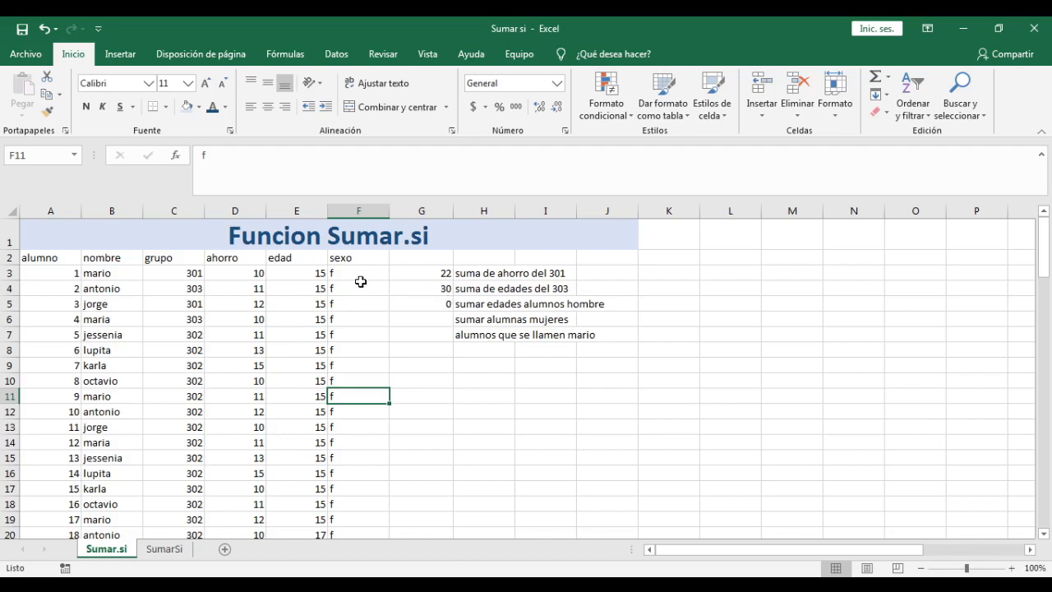
Set the sexo of the first five students in F3:F7 to m.
{"action": "left_click", "coordinate": [100, 275]}
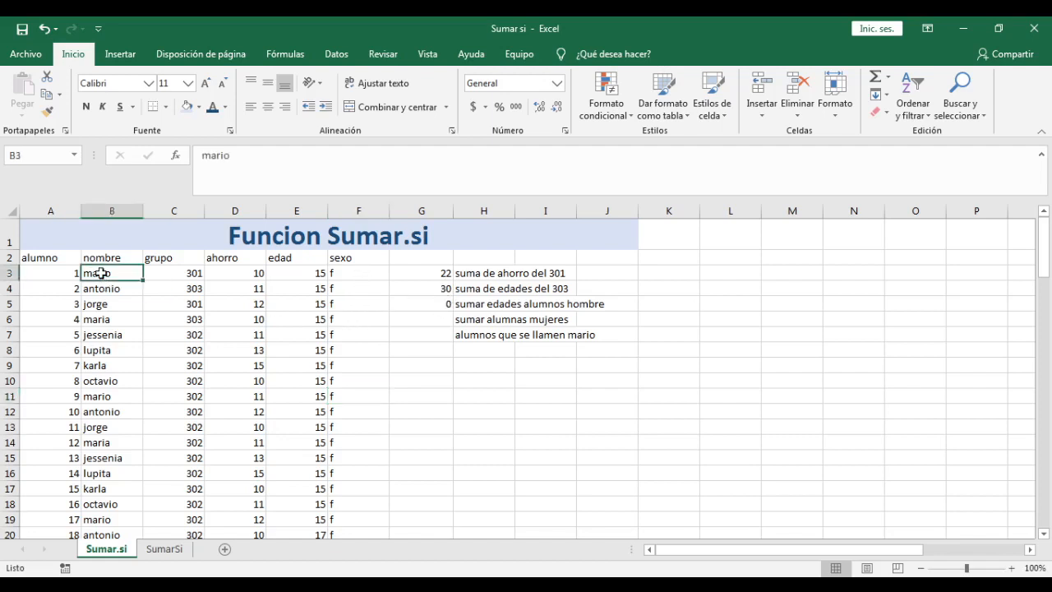
{"action": "left_click", "coordinate": [355, 272]}
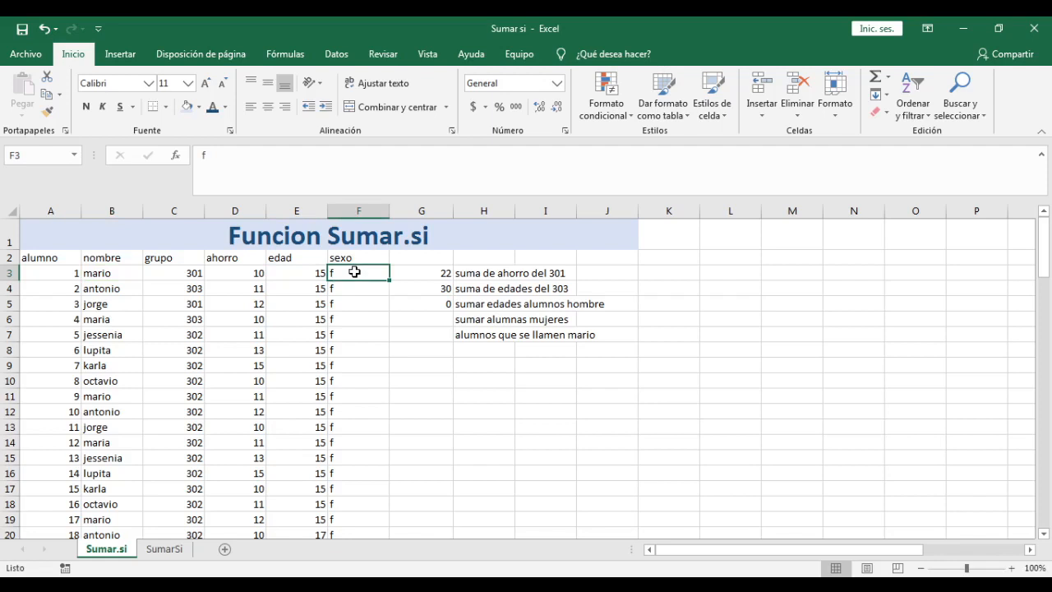
{"action": "type", "text": "m"}
{"action": "key", "text": "Return"}
{"action": "type", "text": "m"}
{"action": "key", "text": "Return"}
{"action": "type", "text": "m"}
{"action": "key", "text": "Return"}
{"action": "type", "text": "m"}
{"action": "key", "text": "Return"}
{"action": "type", "text": "m"}
{"action": "key", "text": "Return"}
{"action": "key", "text": "Up"}
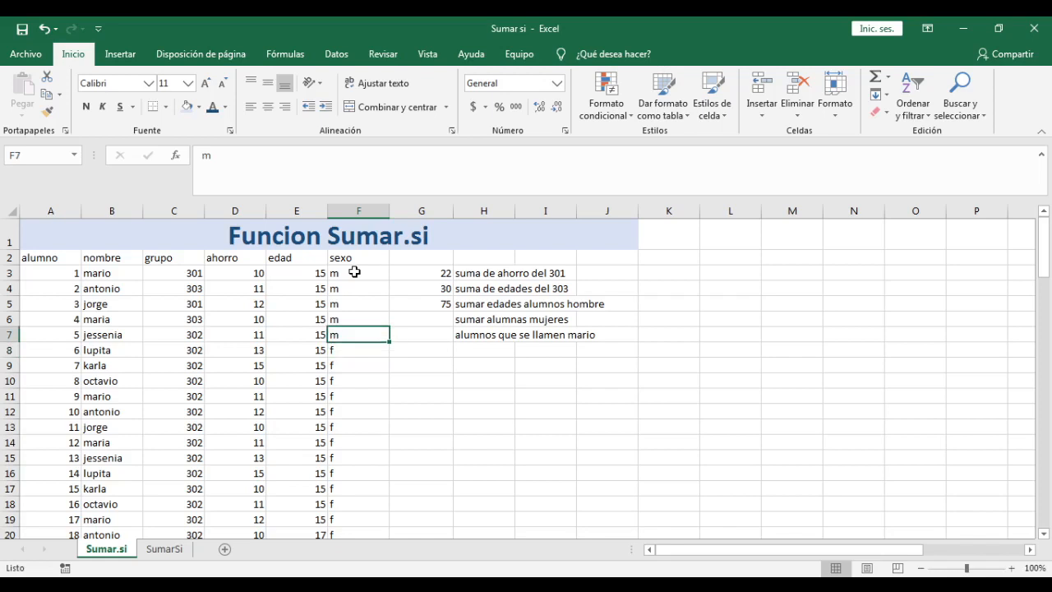